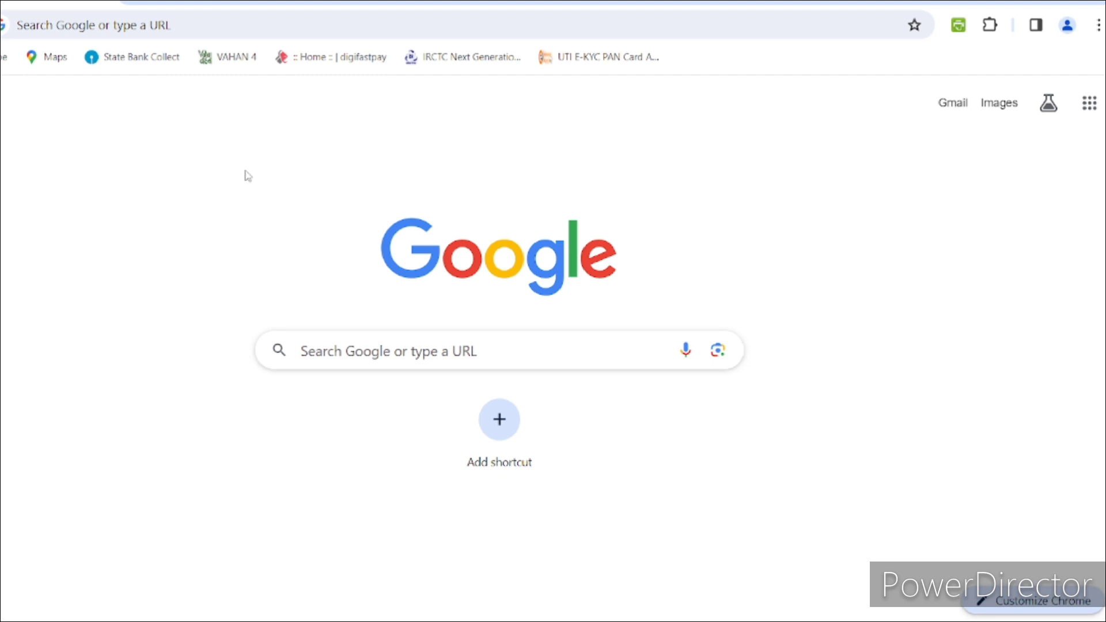
Search the web for "uidai login" and enter the uidai.gov.in website in English, dismissing the announcement banner
click(67, 25)
text(uidai)
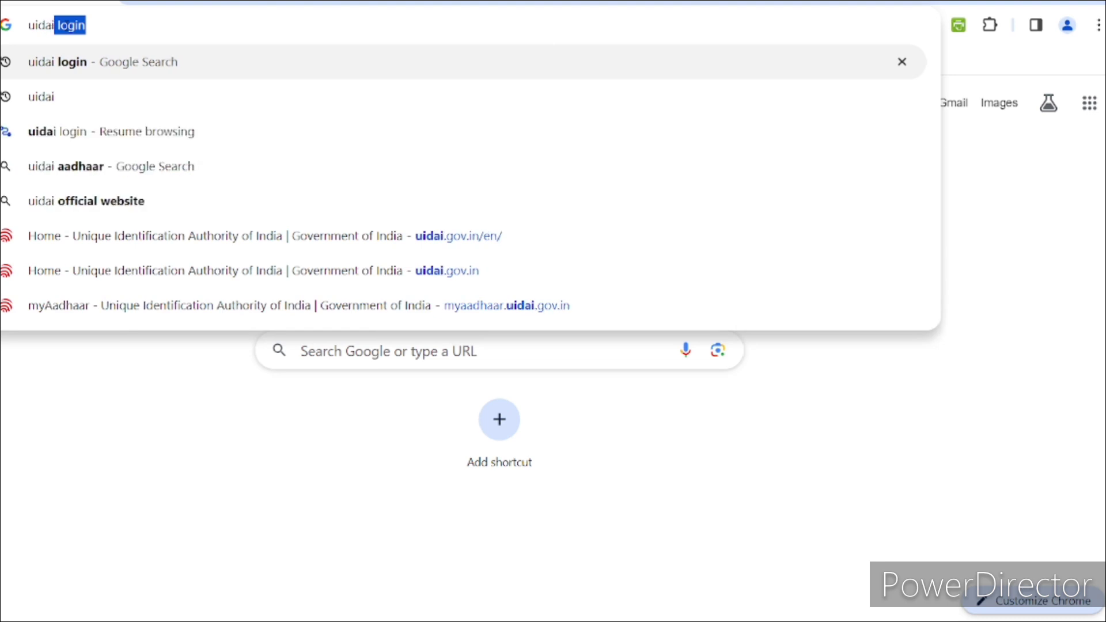
key(Return)
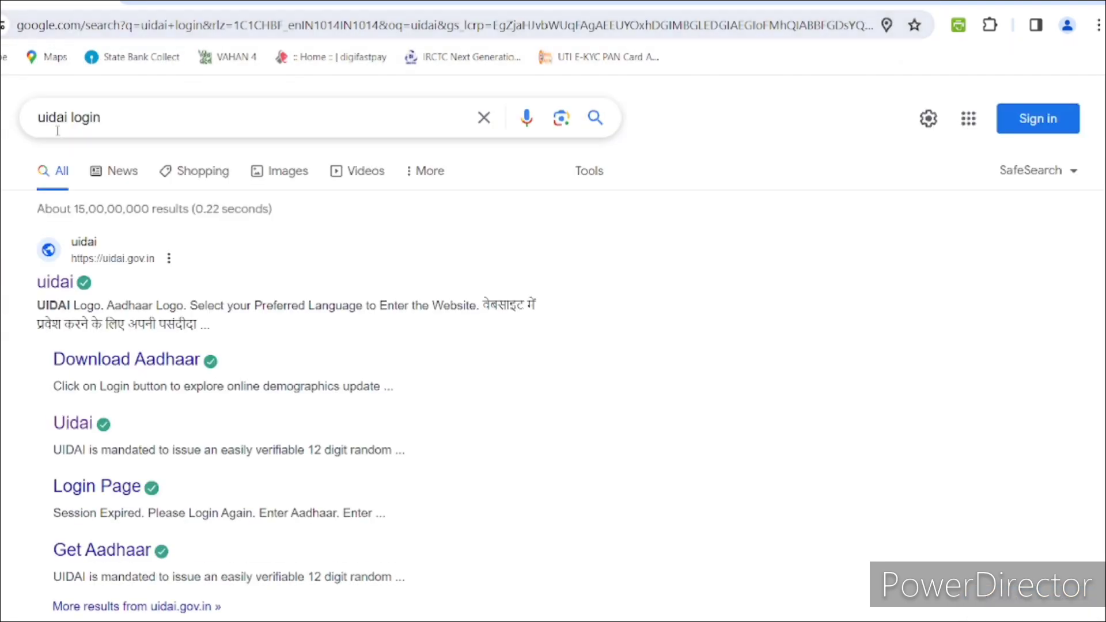
click(56, 285)
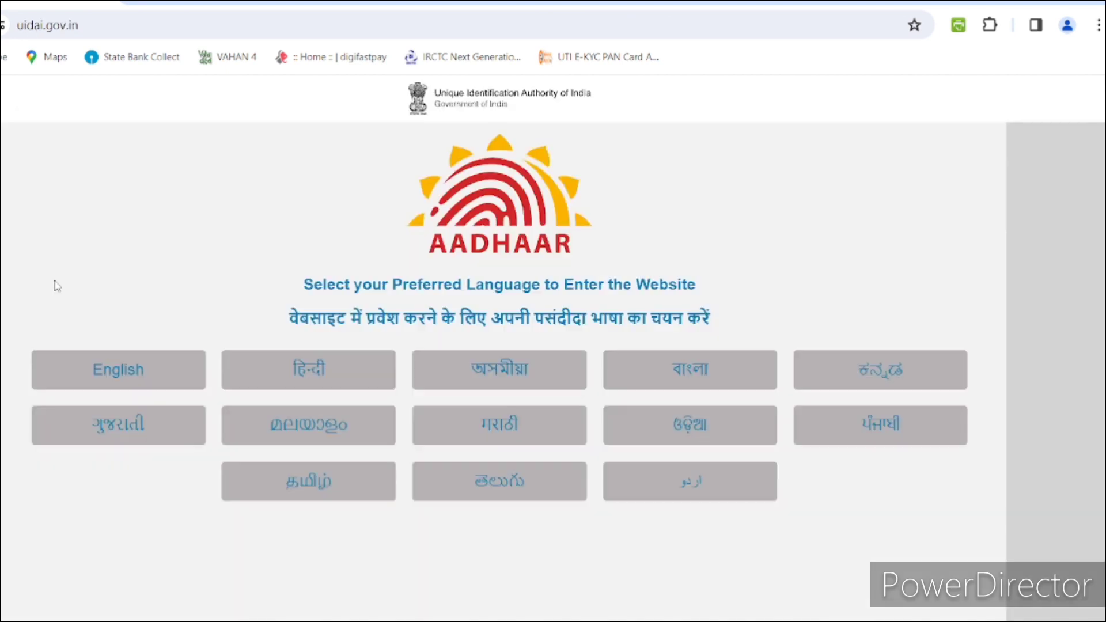
click(142, 379)
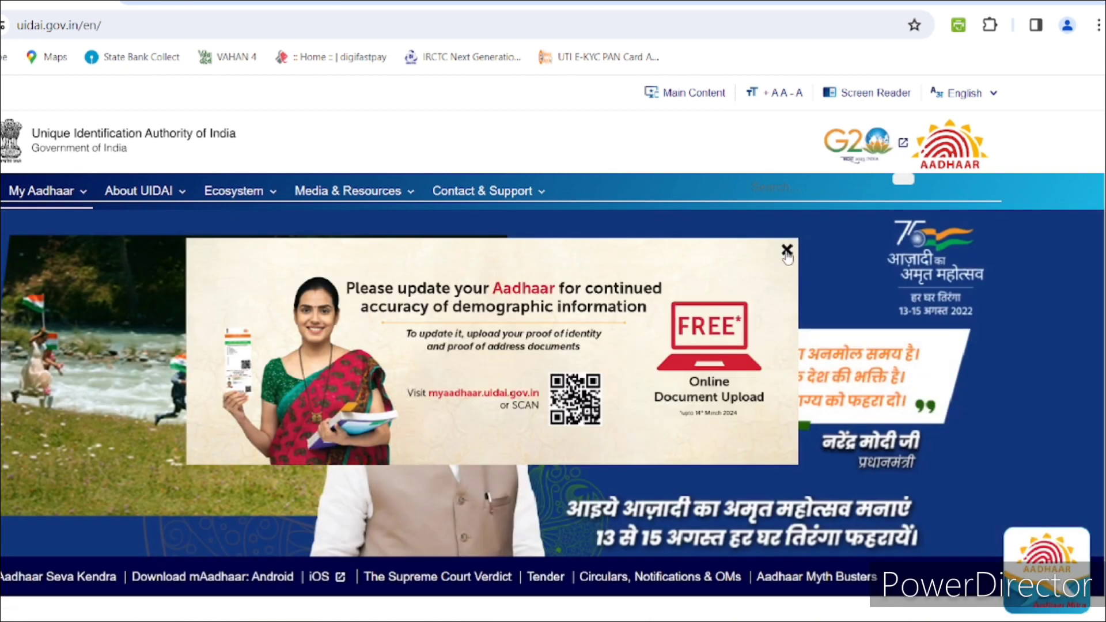
click(786, 251)
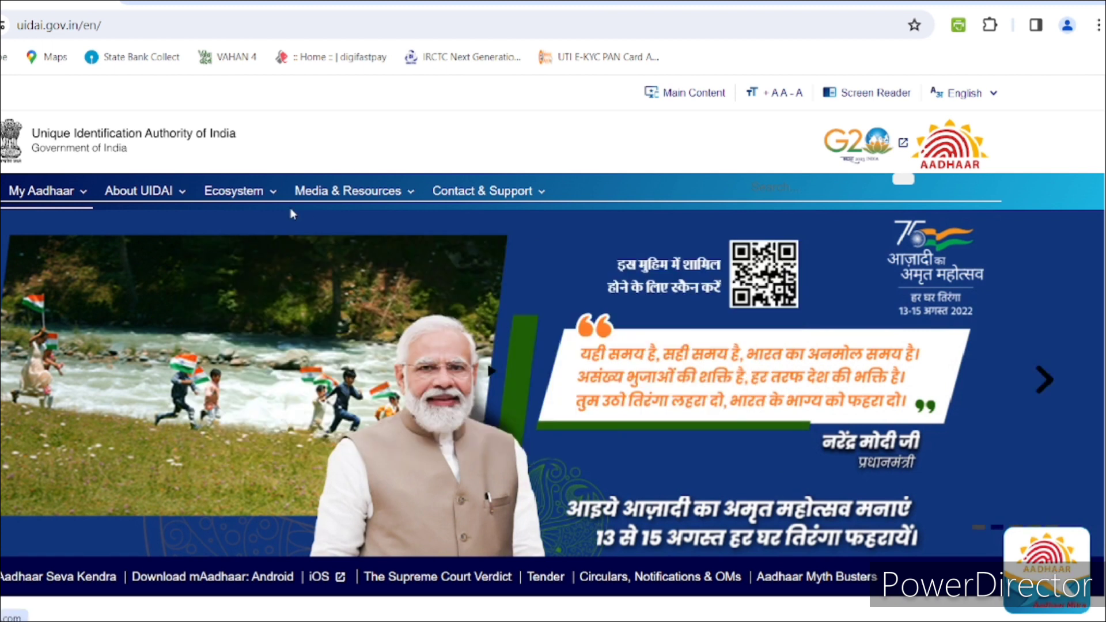
Open the Document update service of My Aadhaar and start the myAadhaar login
mouse_move(75, 185)
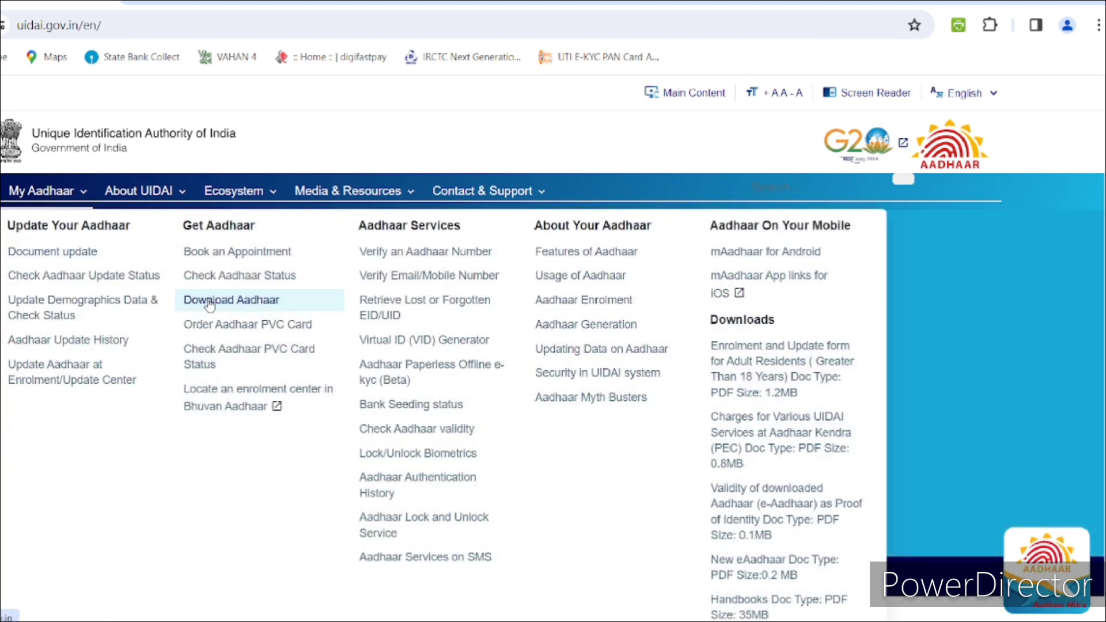
click(46, 251)
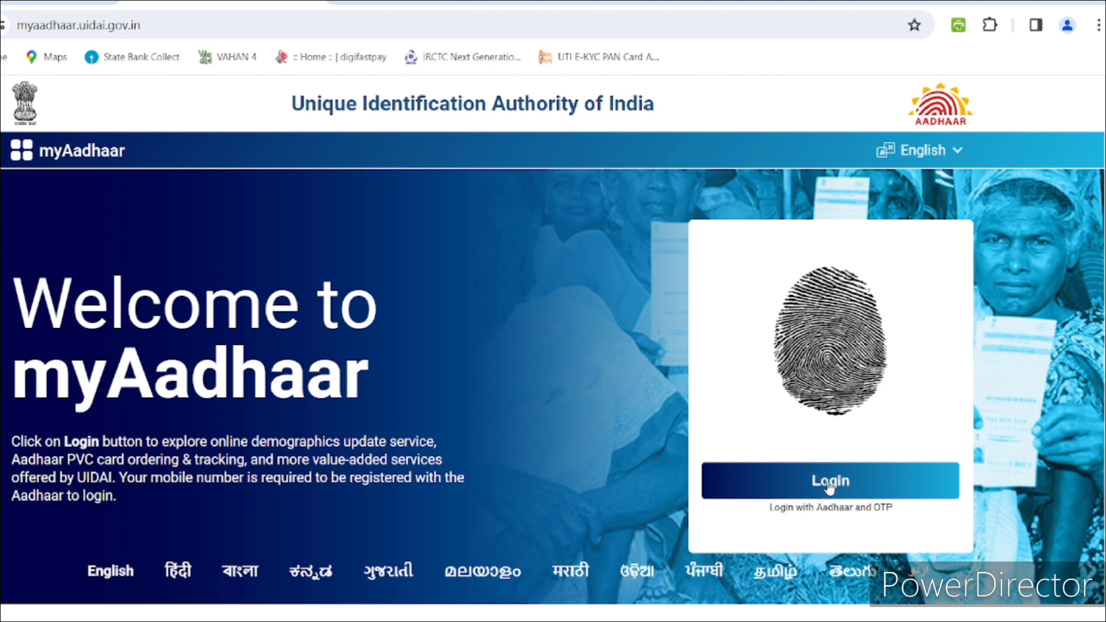
click(830, 484)
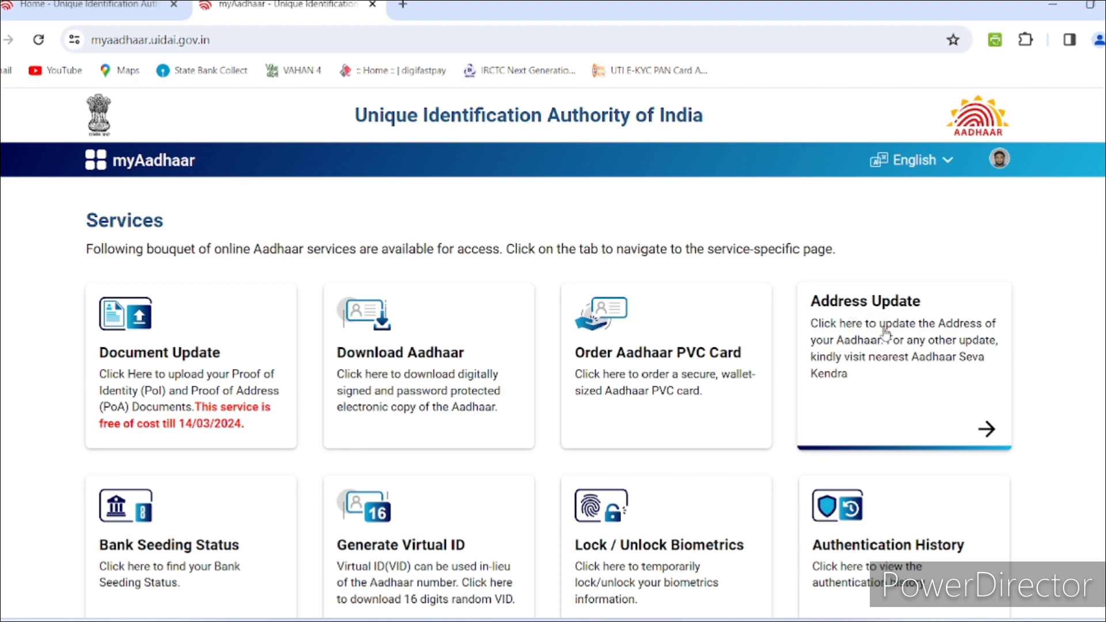
Open the Address Update service and choose Update Aadhaar Online as the update type
click(879, 349)
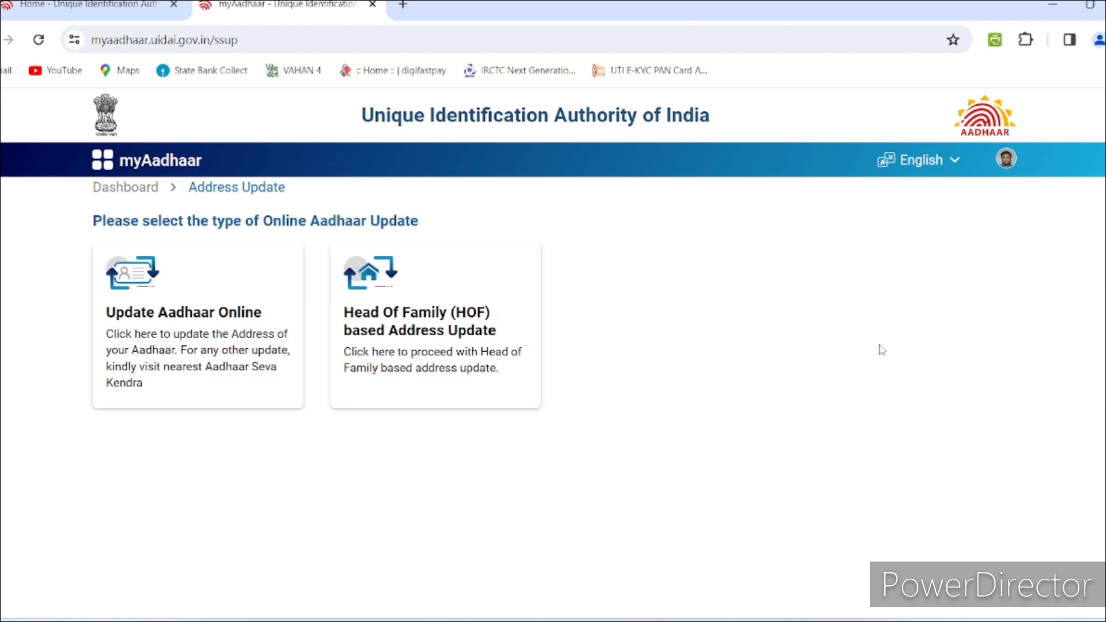
drag(879, 349, 662, 323)
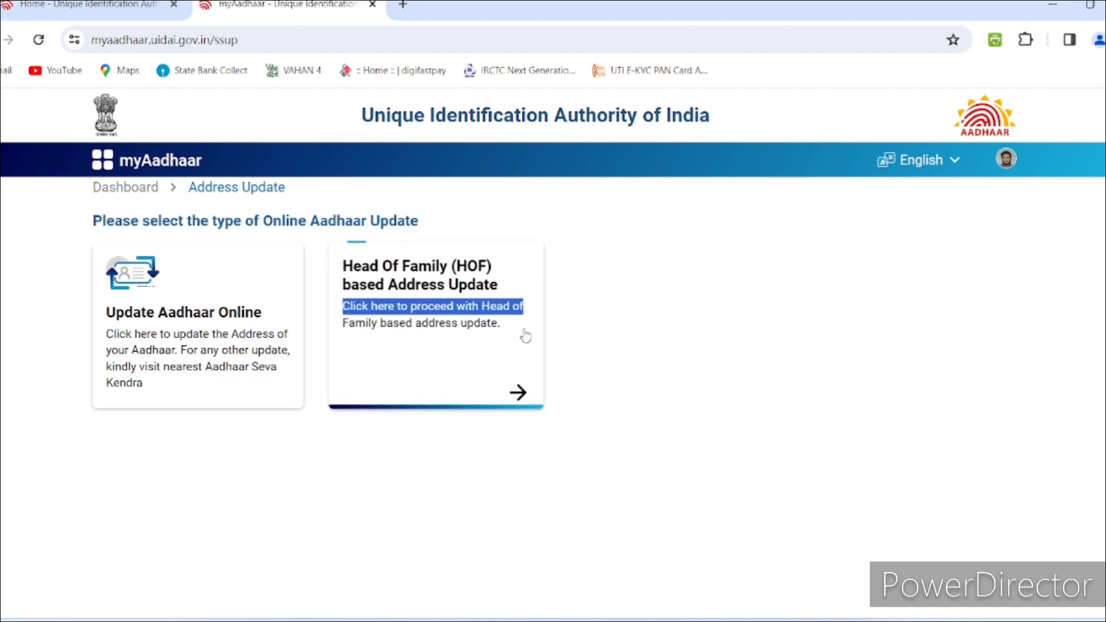
click(613, 363)
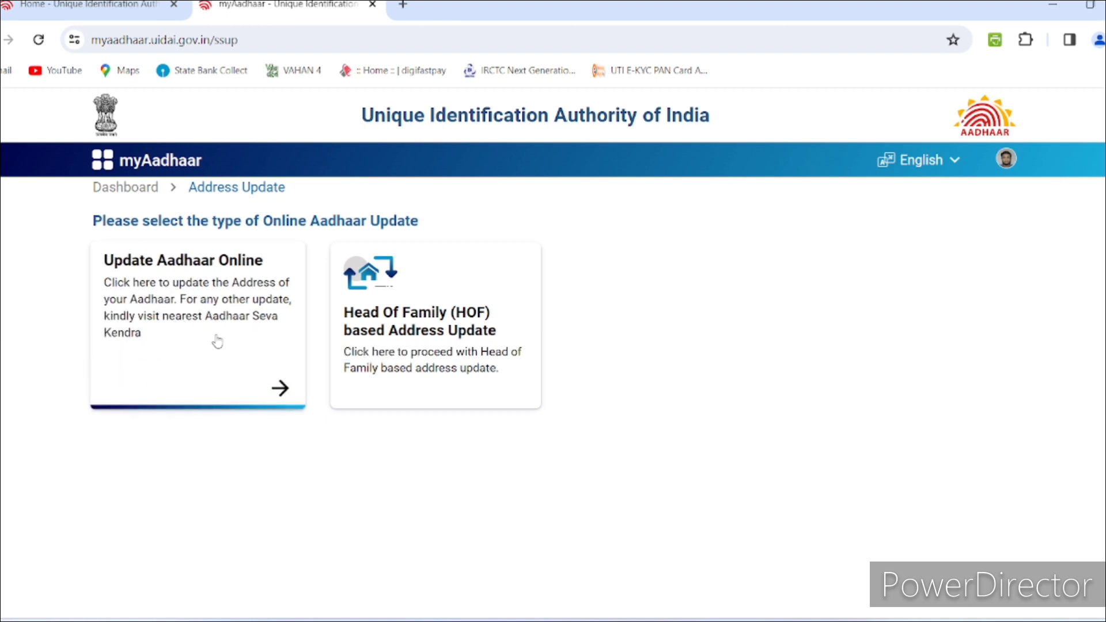
click(173, 311)
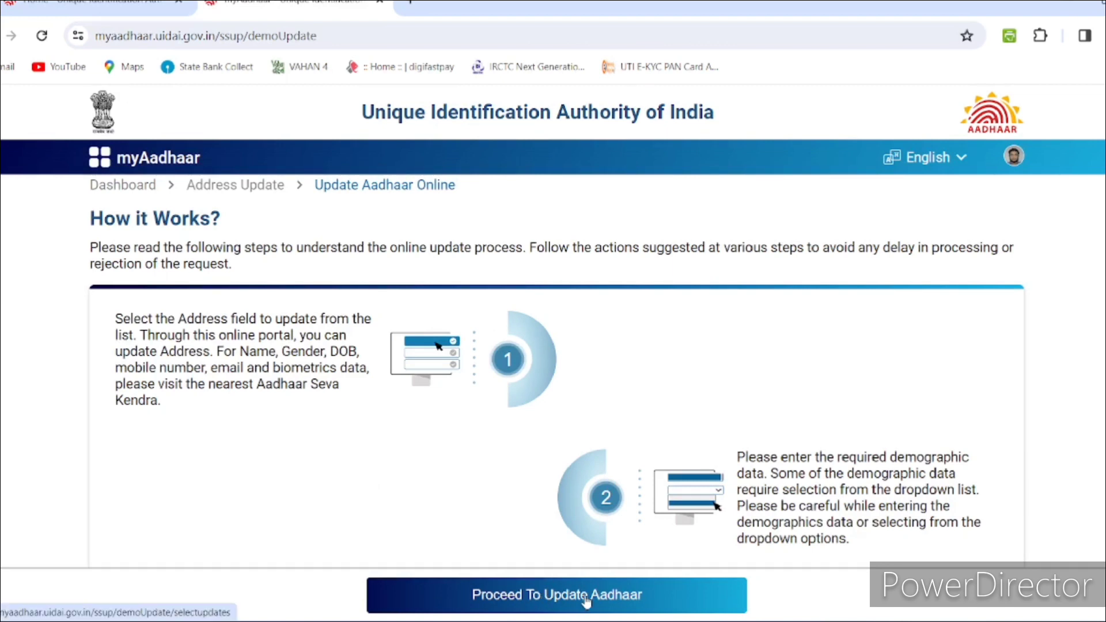
Go through the update instructions, select Address as the data field to update and proceed to its form
scroll(542, 517, down, 3)
scroll(543, 517, down, 12)
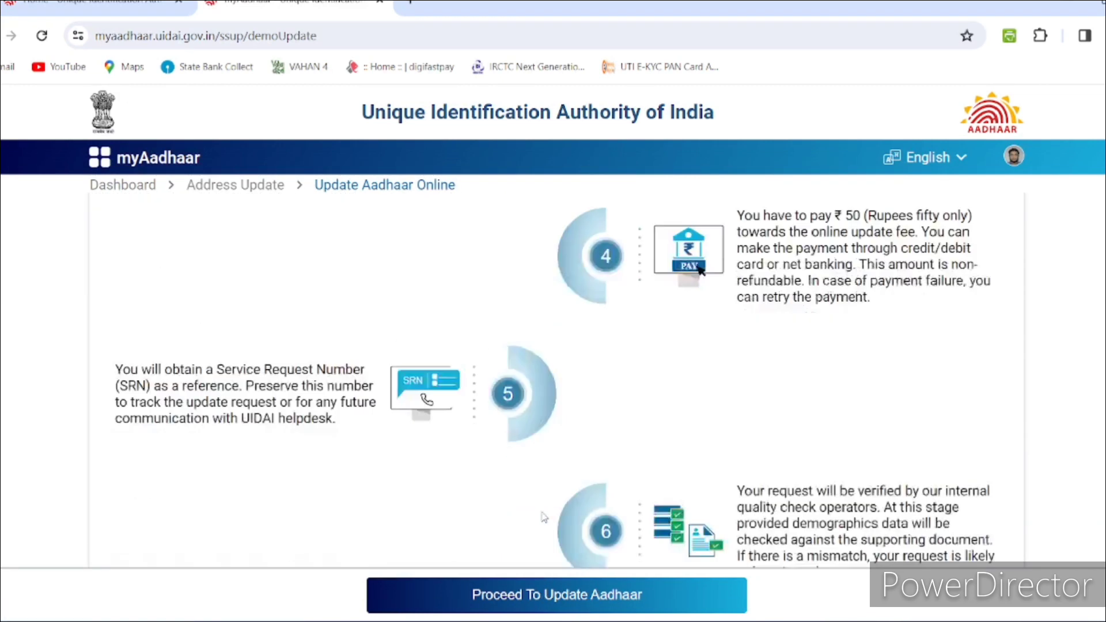
scroll(541, 553, up, 10)
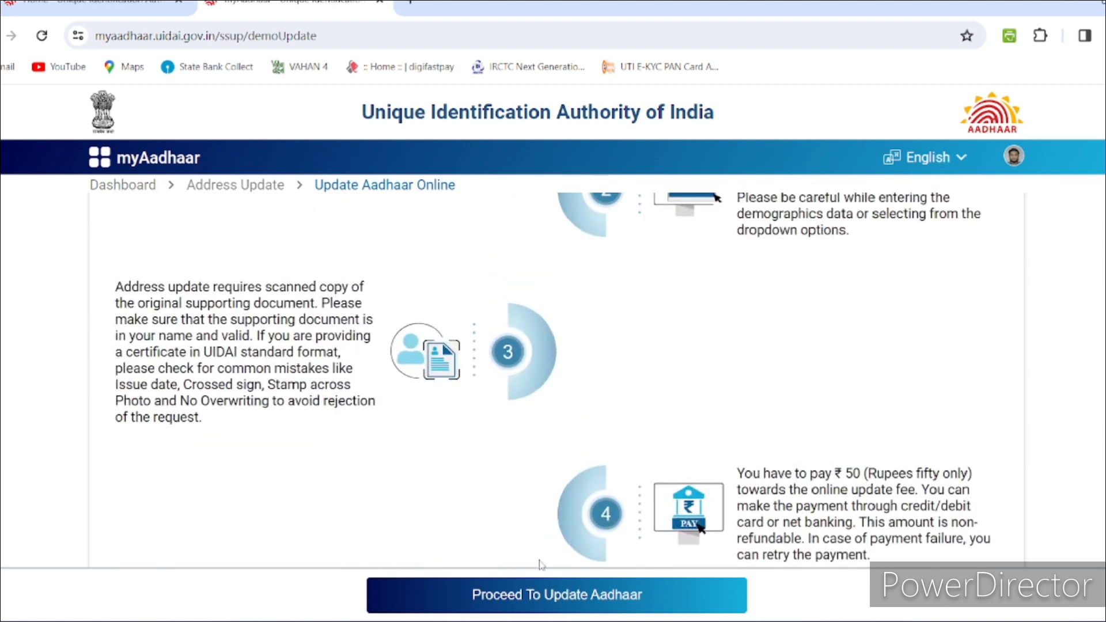
click(544, 603)
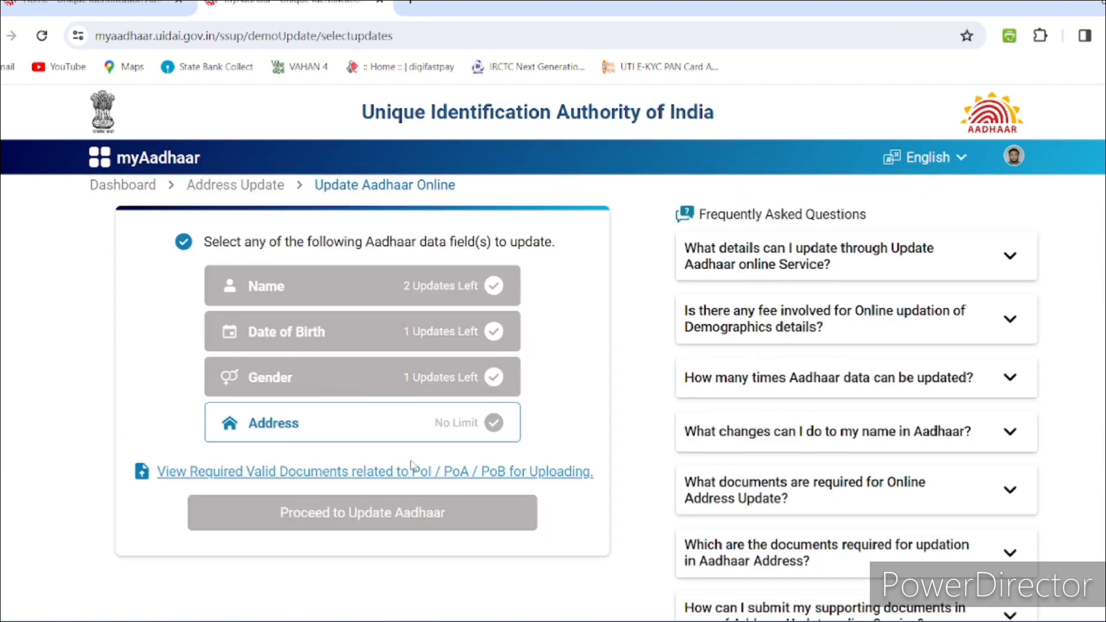
click(307, 429)
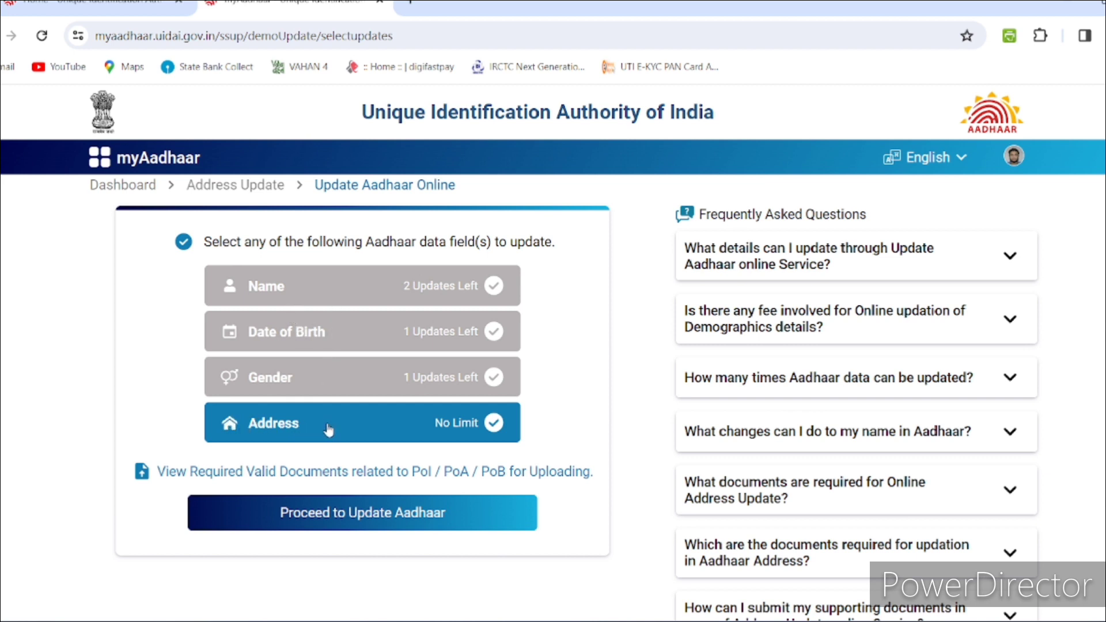
click(348, 514)
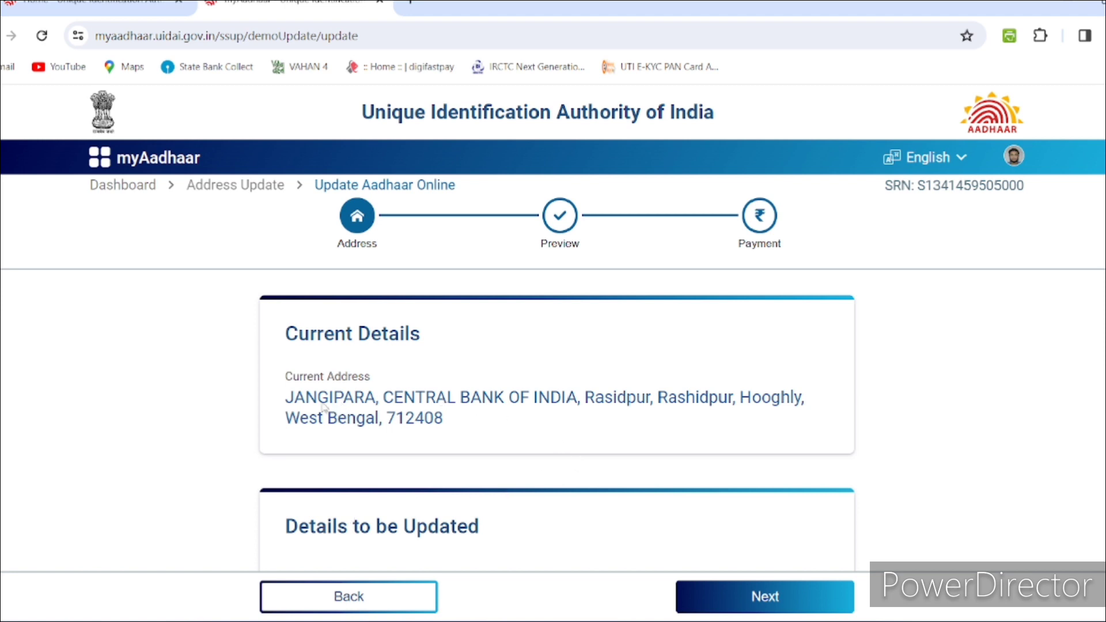
Fill in the care-of person's name and the new address under Details to be Updated
scroll(559, 457, down, 3)
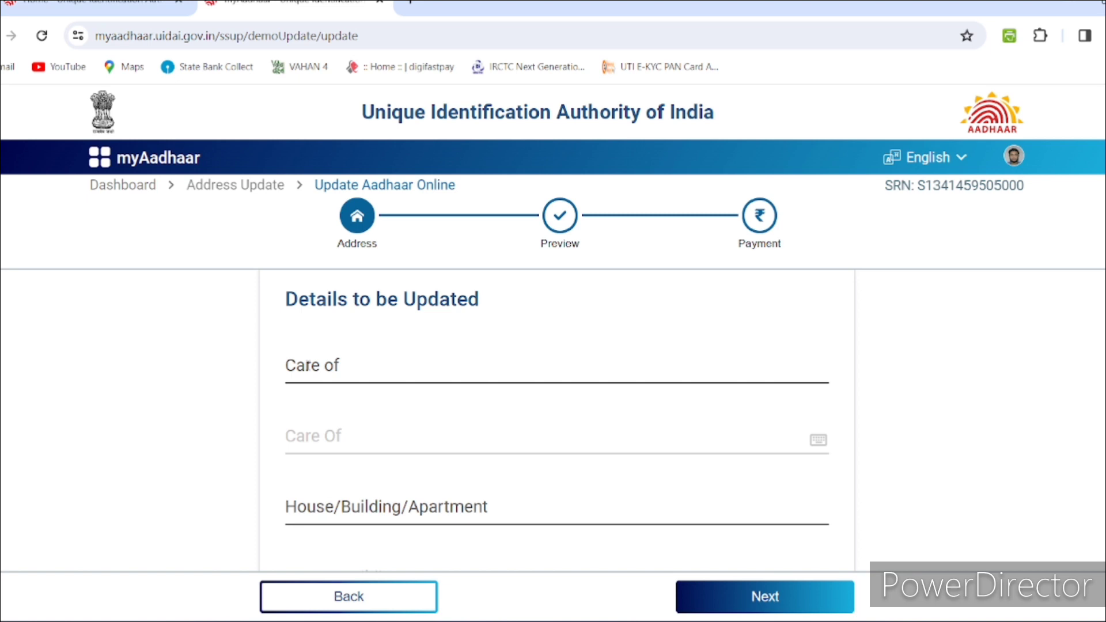
click(307, 367)
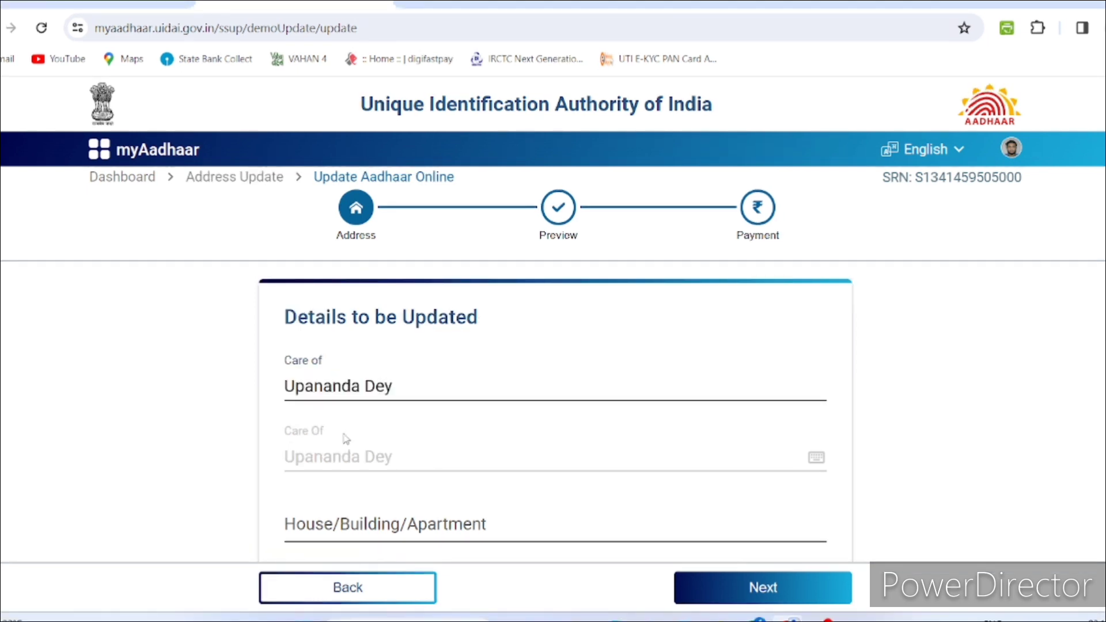
Review the completed address form from the care-of and house fields through PIN code, state, district and village to the post office
scroll(345, 438, down, 2)
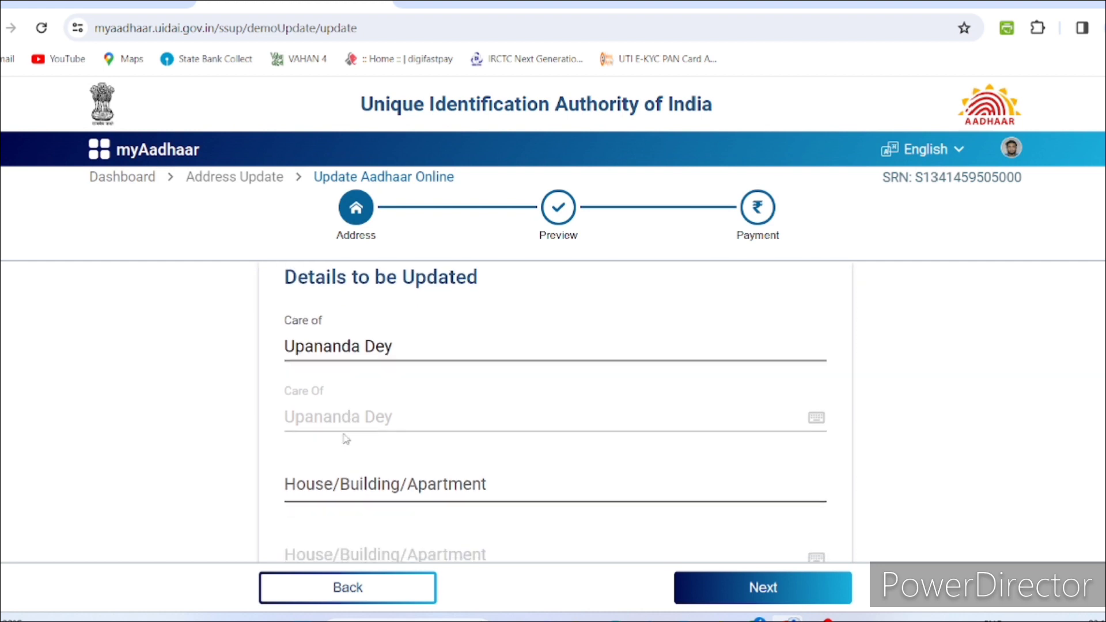
scroll(345, 439, down, 2)
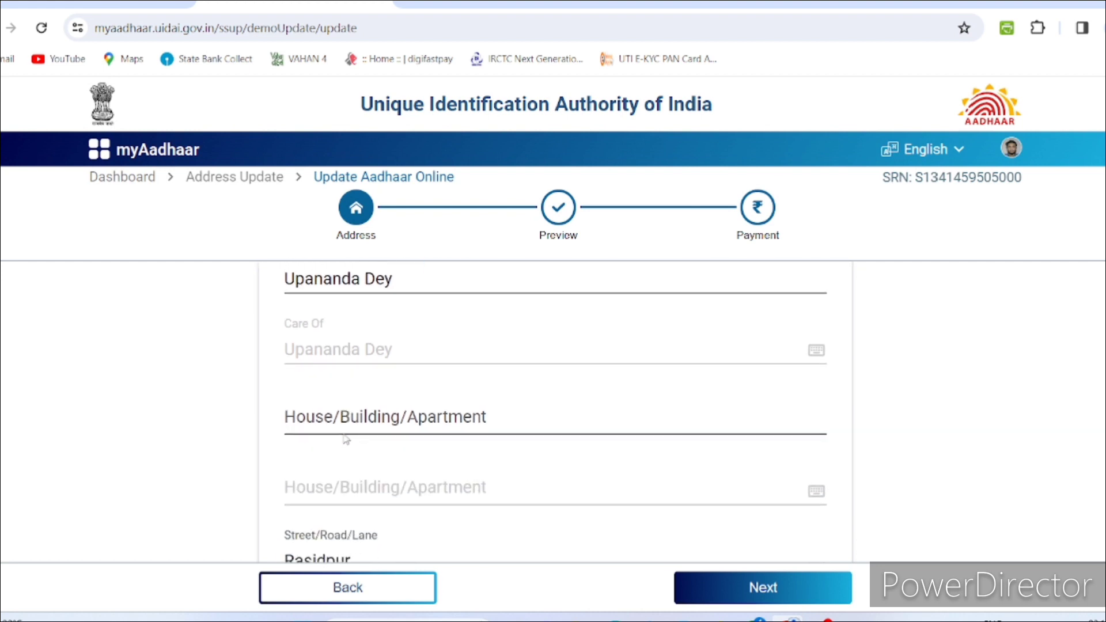
scroll(345, 439, down, 5)
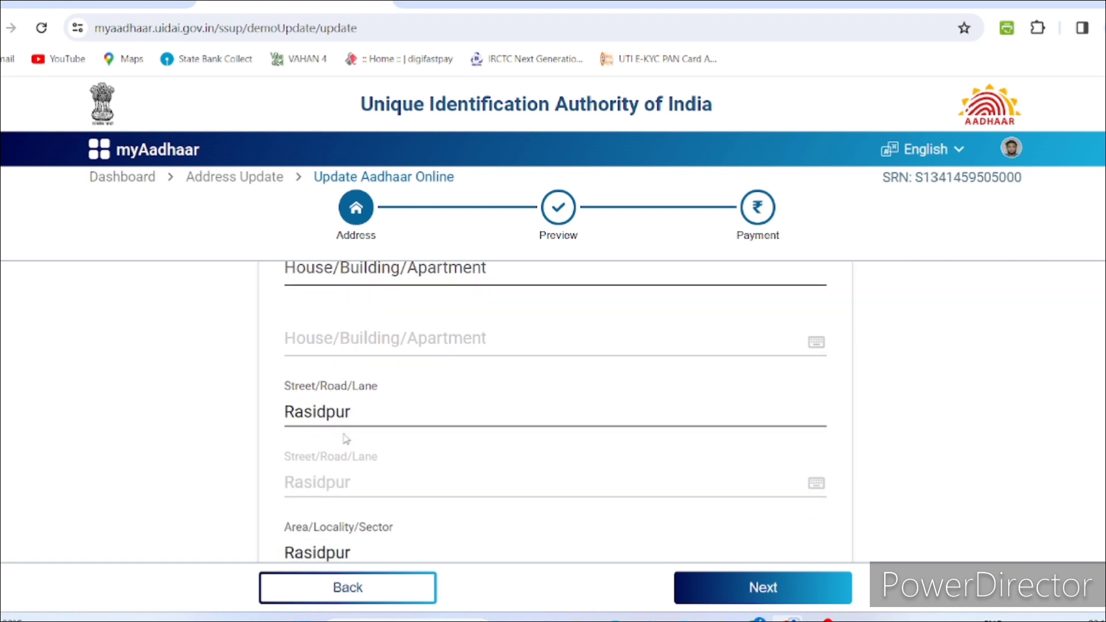
scroll(345, 439, down, 3)
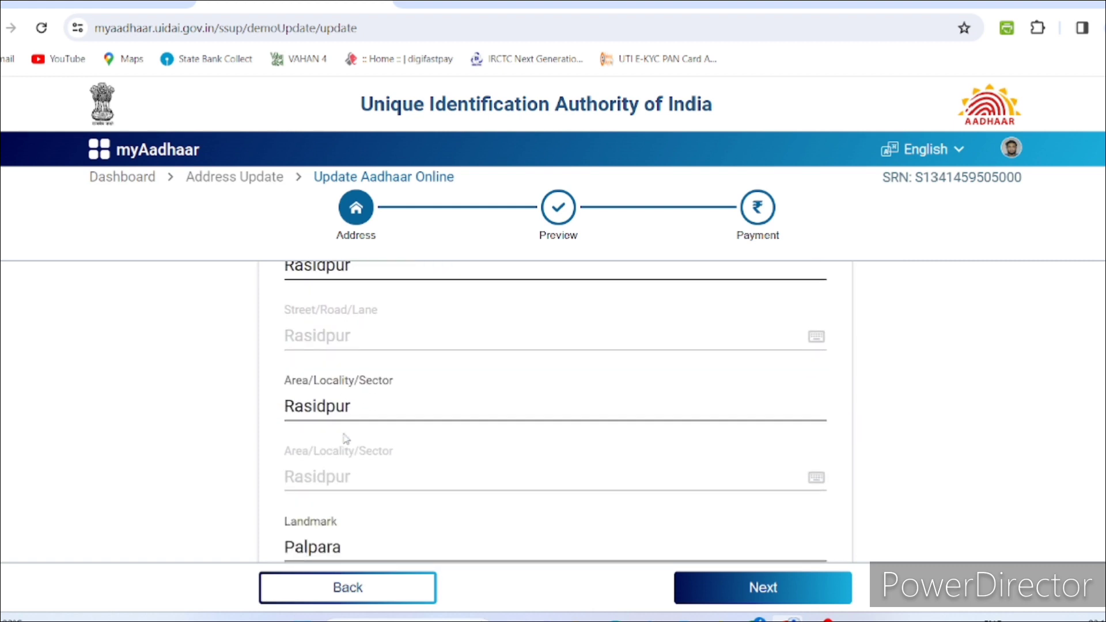
scroll(345, 439, down, 3)
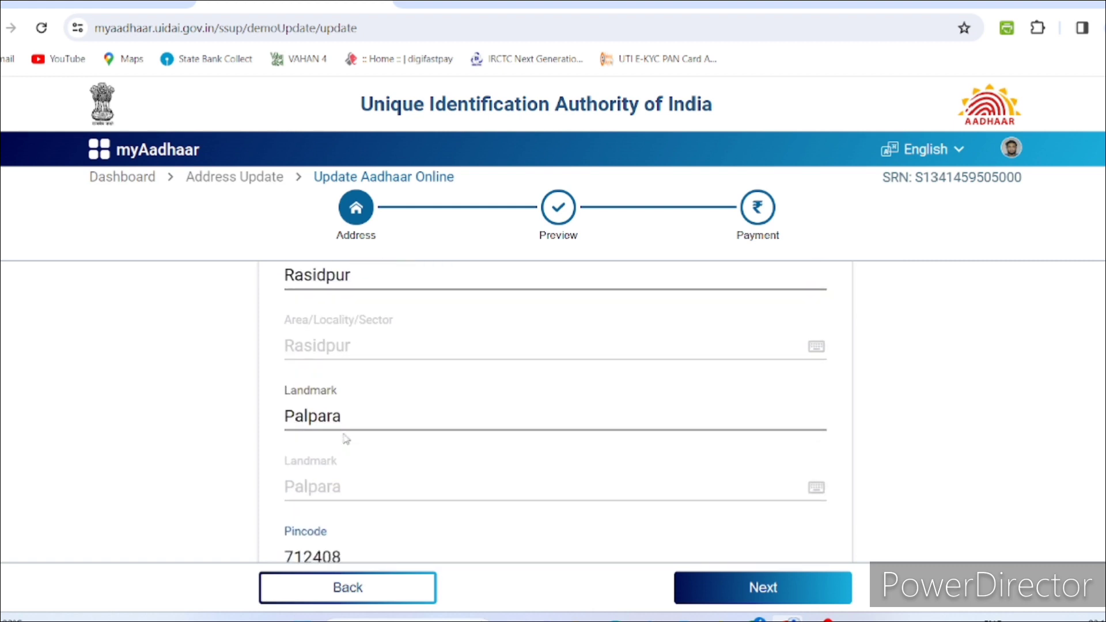
scroll(346, 439, down, 4)
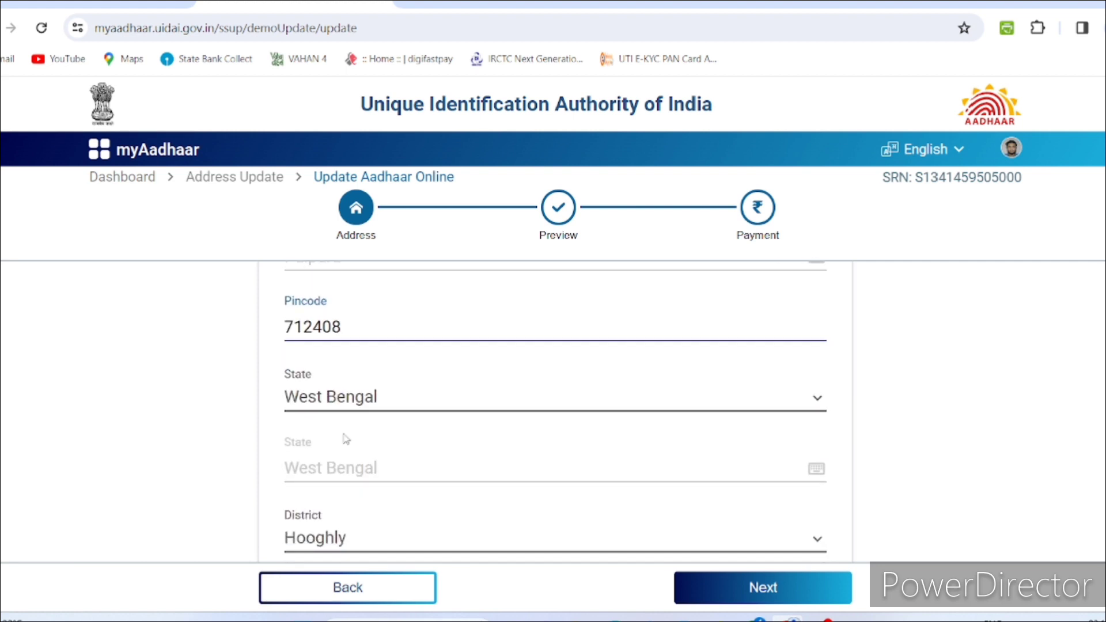
scroll(345, 438, down, 1)
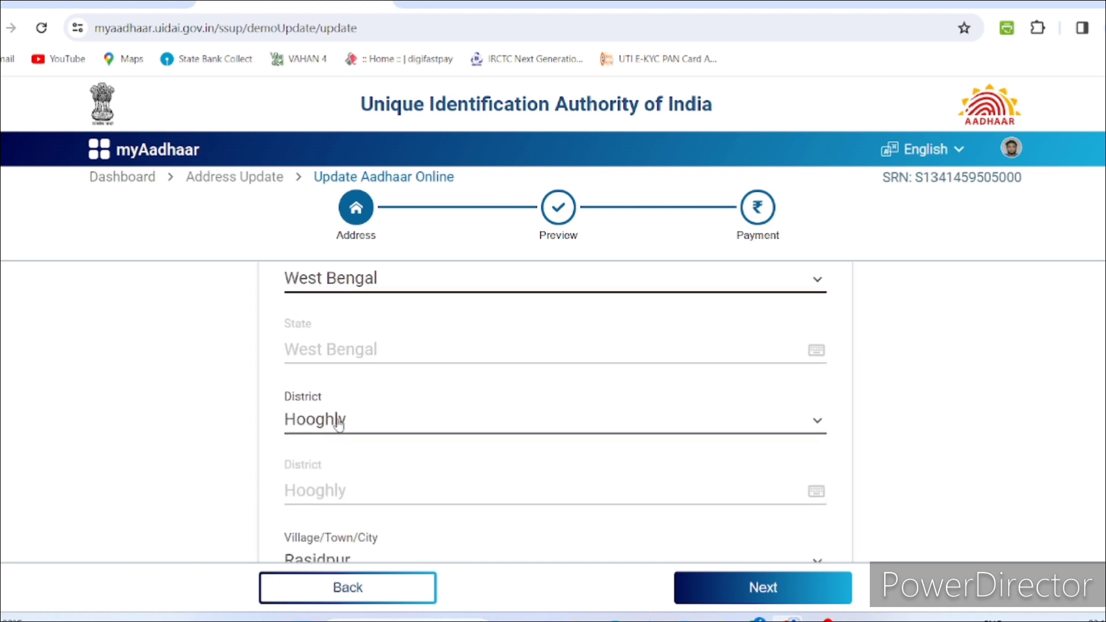
scroll(403, 472, down, 2)
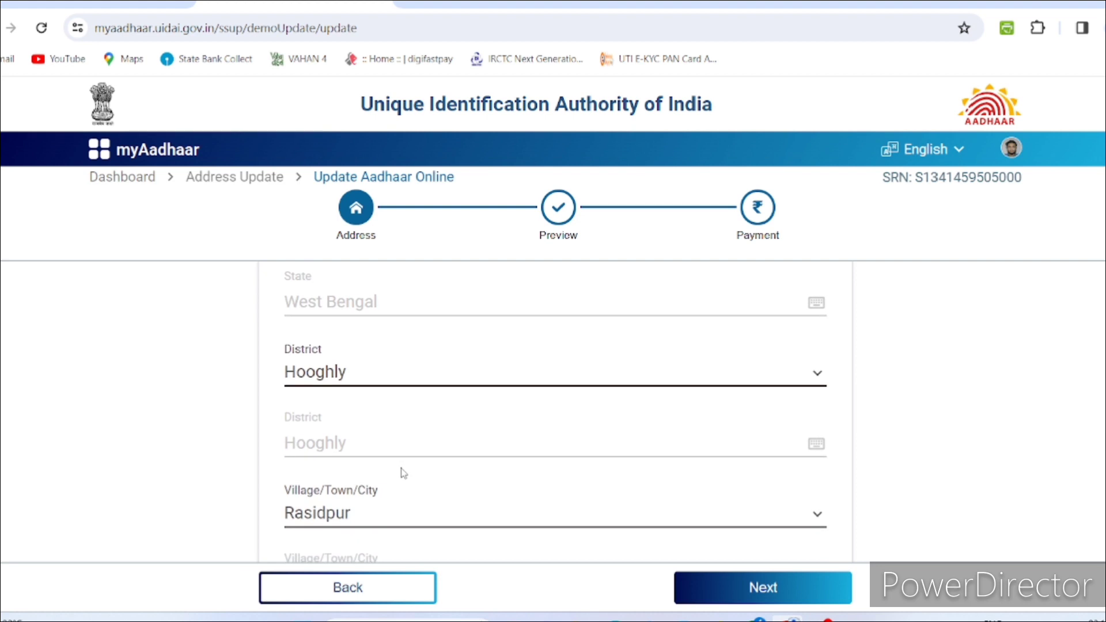
scroll(403, 472, down, 1)
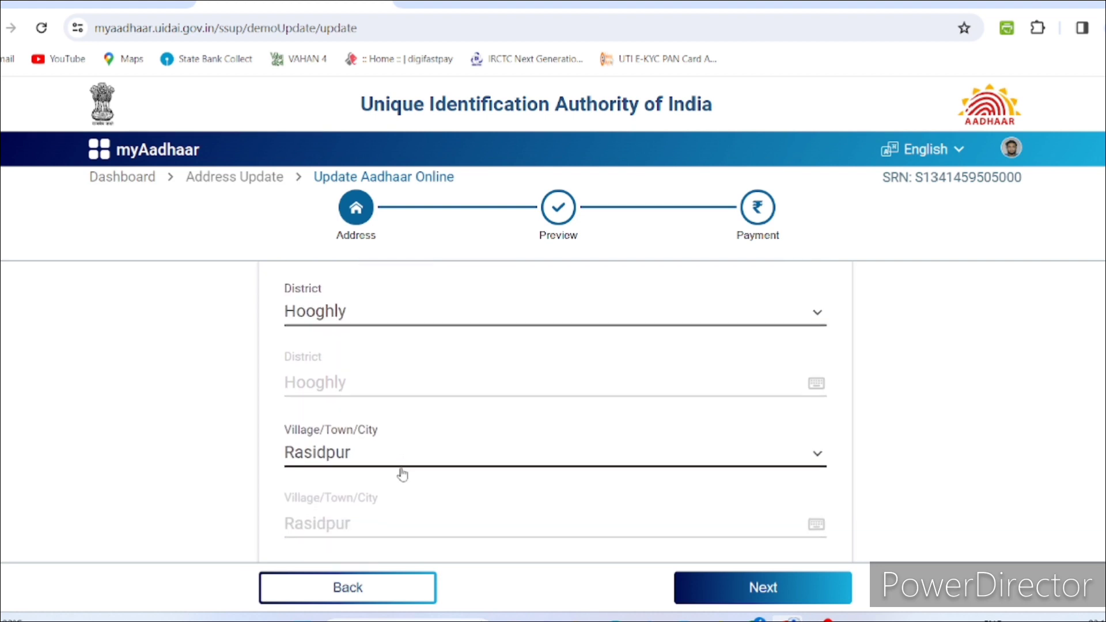
scroll(397, 461, down, 1)
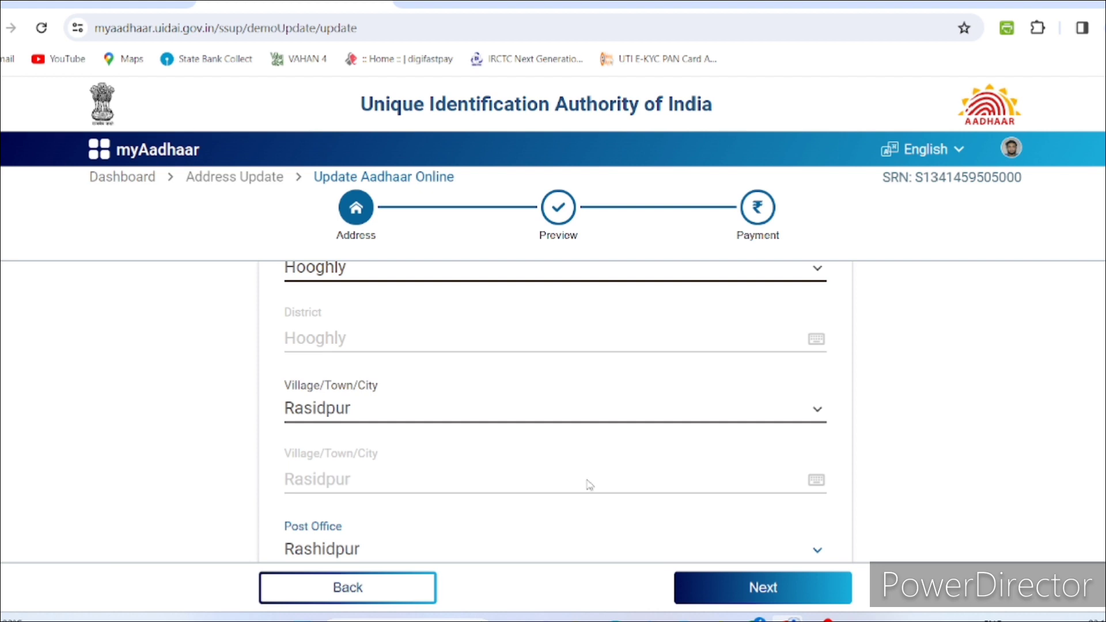
scroll(477, 444, down, 1)
scroll(477, 444, up, 2)
scroll(477, 444, up, 1)
scroll(478, 444, down, 1)
scroll(477, 444, up, 1)
scroll(478, 444, down, 1)
scroll(477, 444, up, 1)
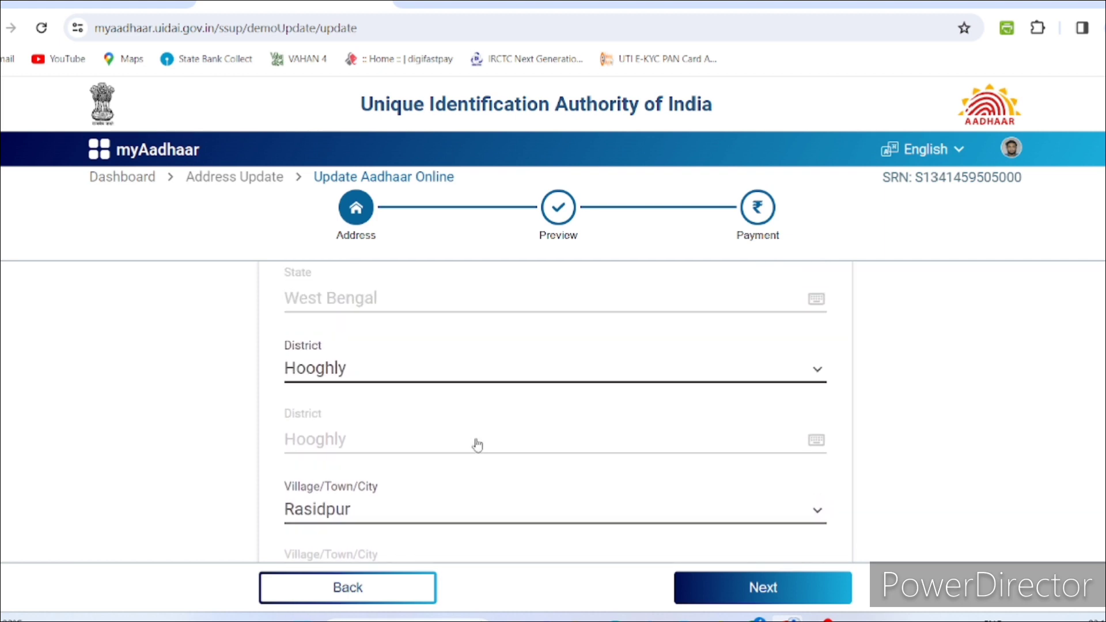
scroll(478, 444, down, 1)
scroll(476, 447, up, 1)
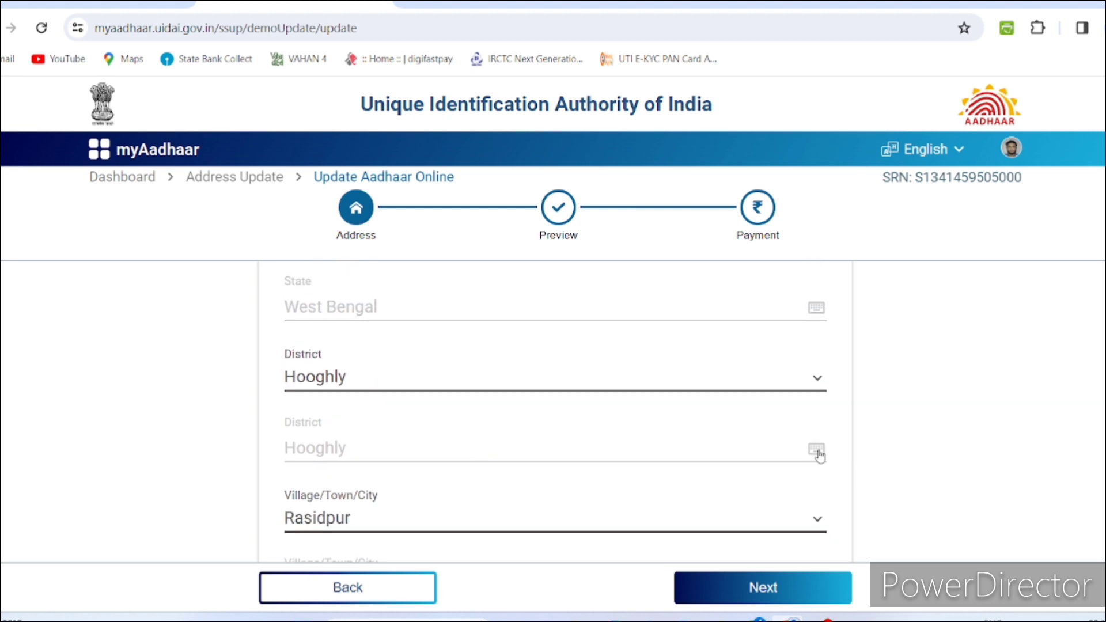
Show the on-screen keyboard for the greyed District field and hide it again
click(818, 452)
scroll(735, 523, down, 1)
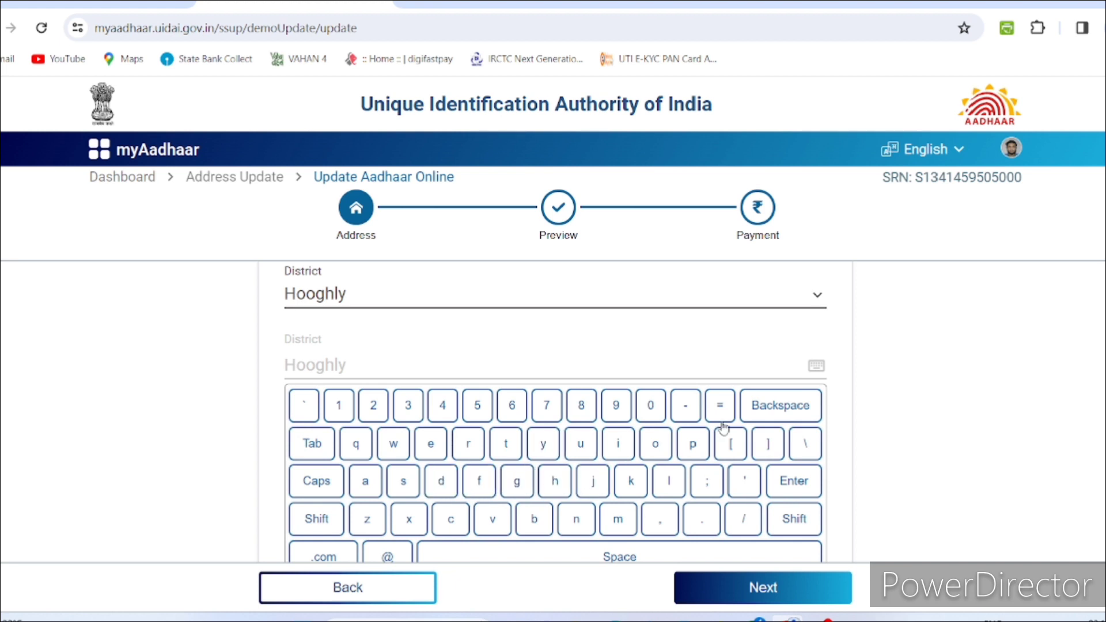
click(811, 365)
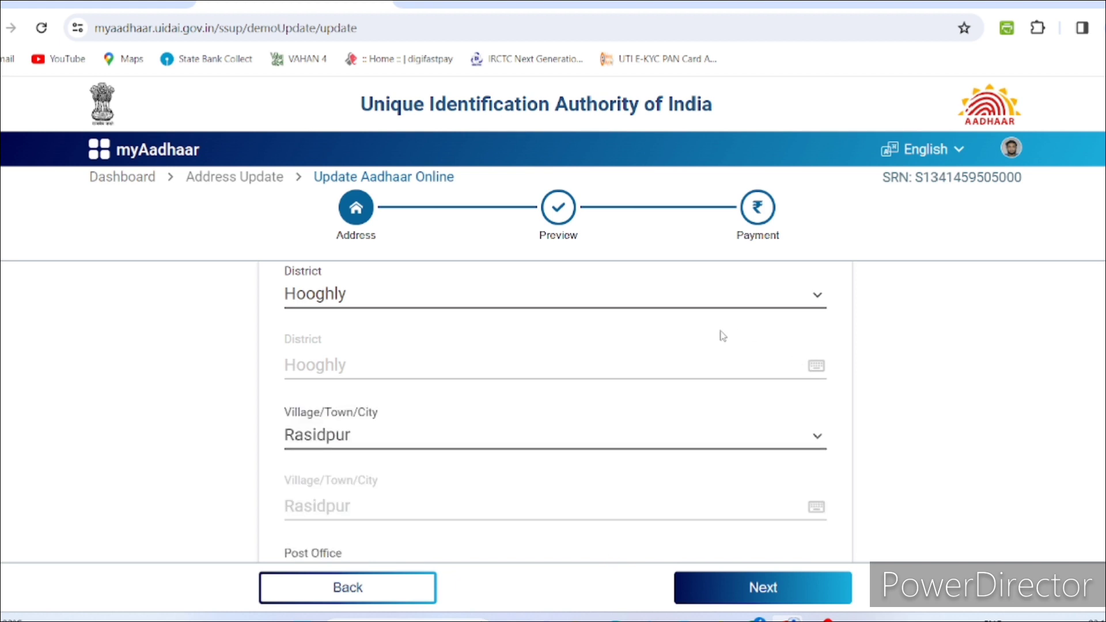
Choose Voter ID Card/e-Voter ID Card as the valid supporting document type for the manual upload
scroll(594, 428, down, 3)
scroll(593, 427, down, 3)
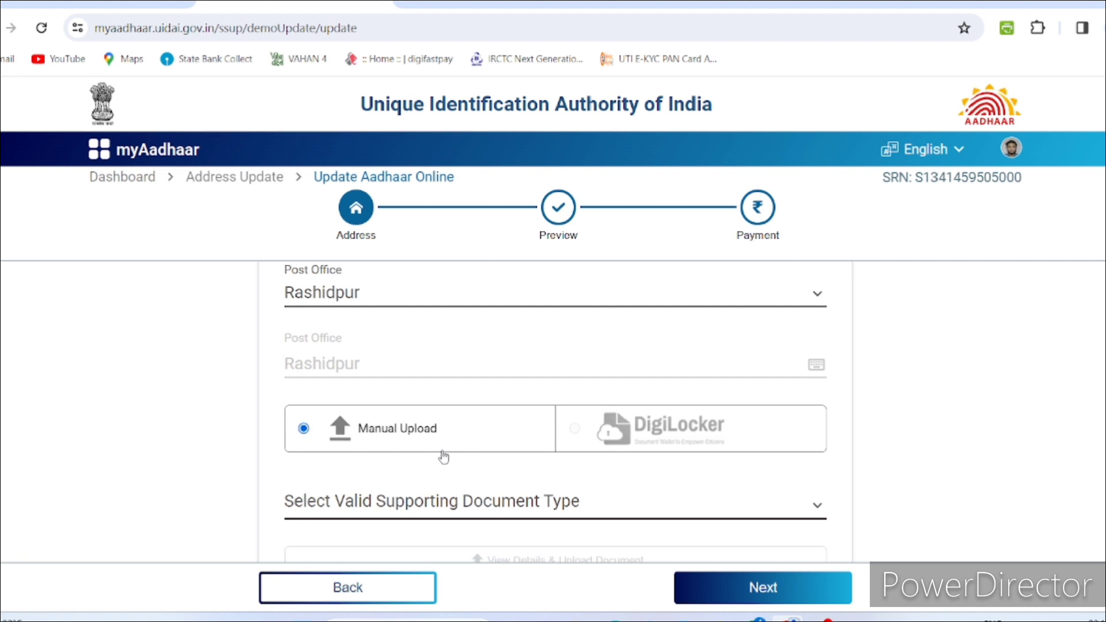
scroll(441, 456, down, 1)
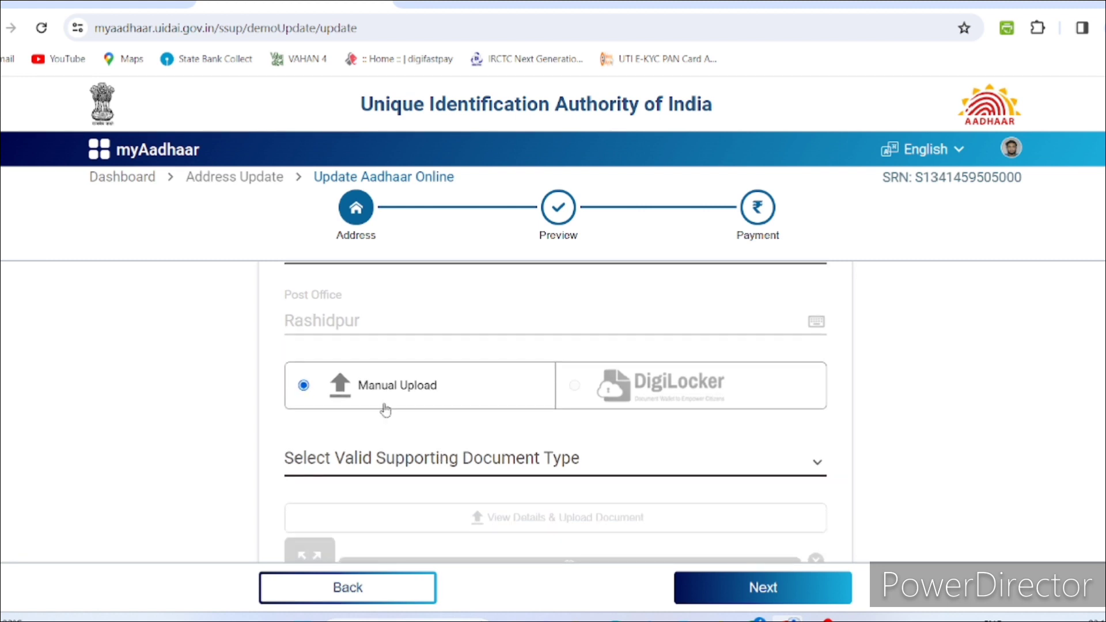
click(395, 461)
scroll(410, 303, down, 1)
scroll(410, 304, up, 1)
scroll(410, 304, down, 1)
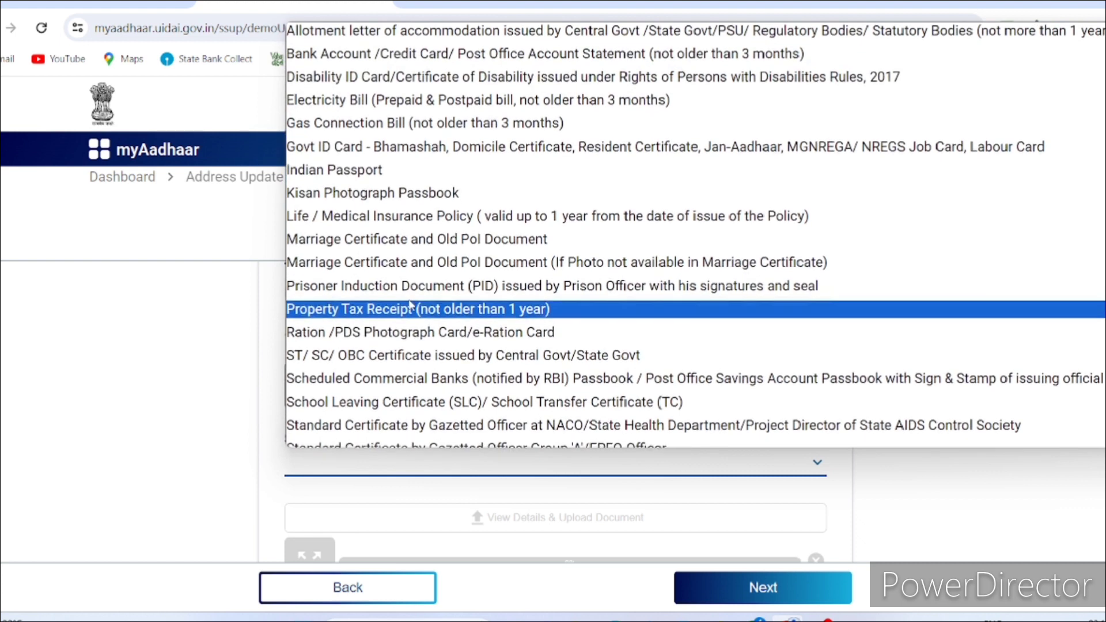
scroll(410, 303, down, 2)
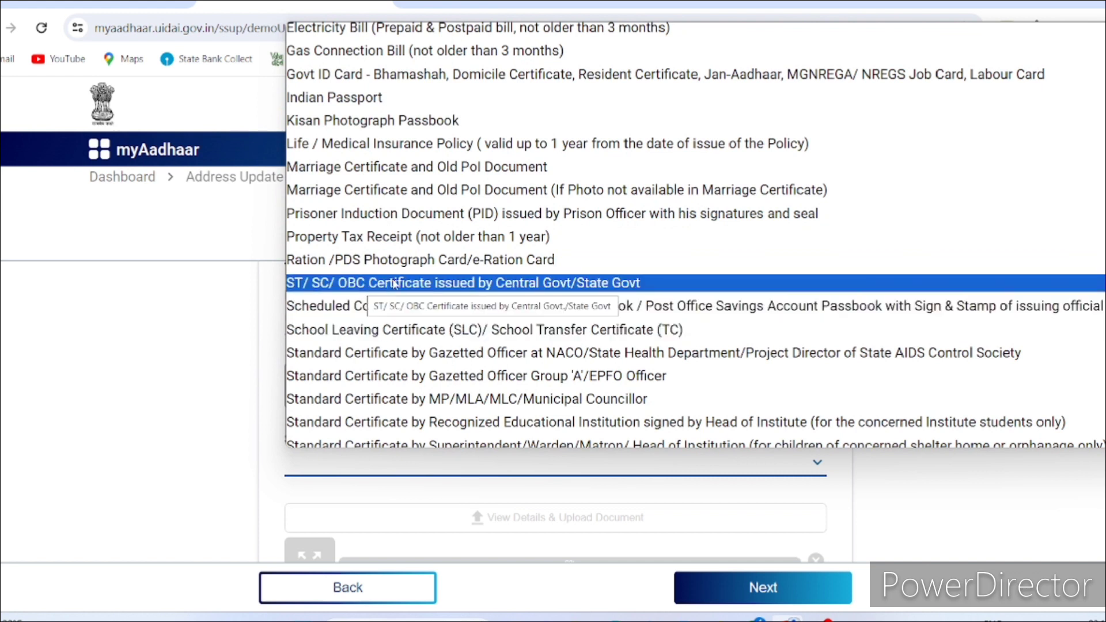
scroll(390, 400, down, 2)
scroll(390, 400, down, 2)
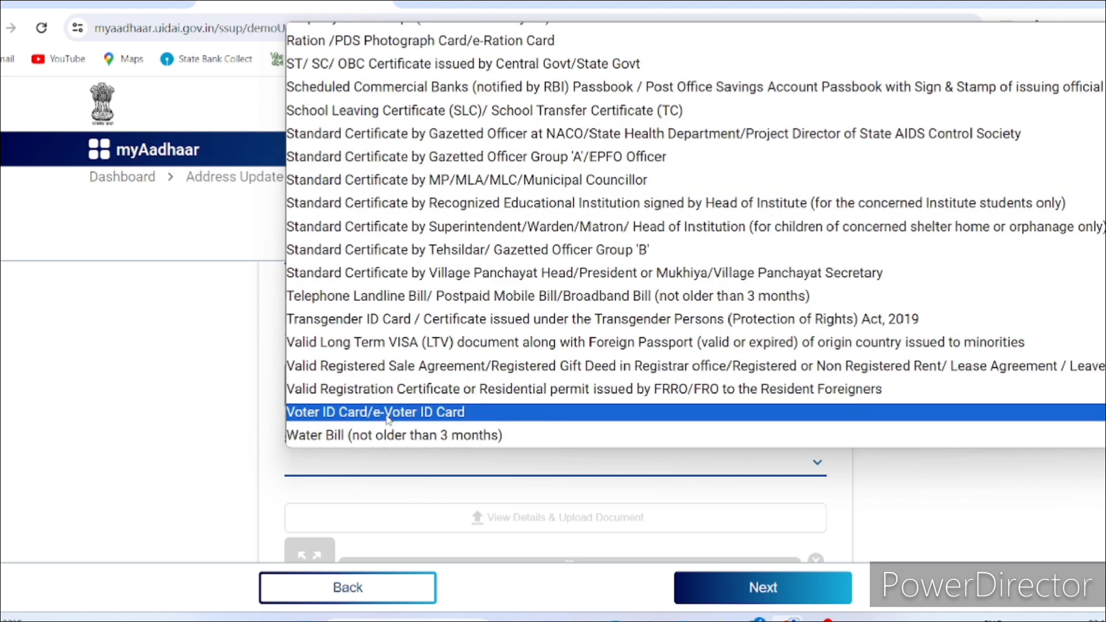
click(387, 416)
Continue to the document upload and attach the voter card PDF from the Desktop folder as address proof
click(517, 528)
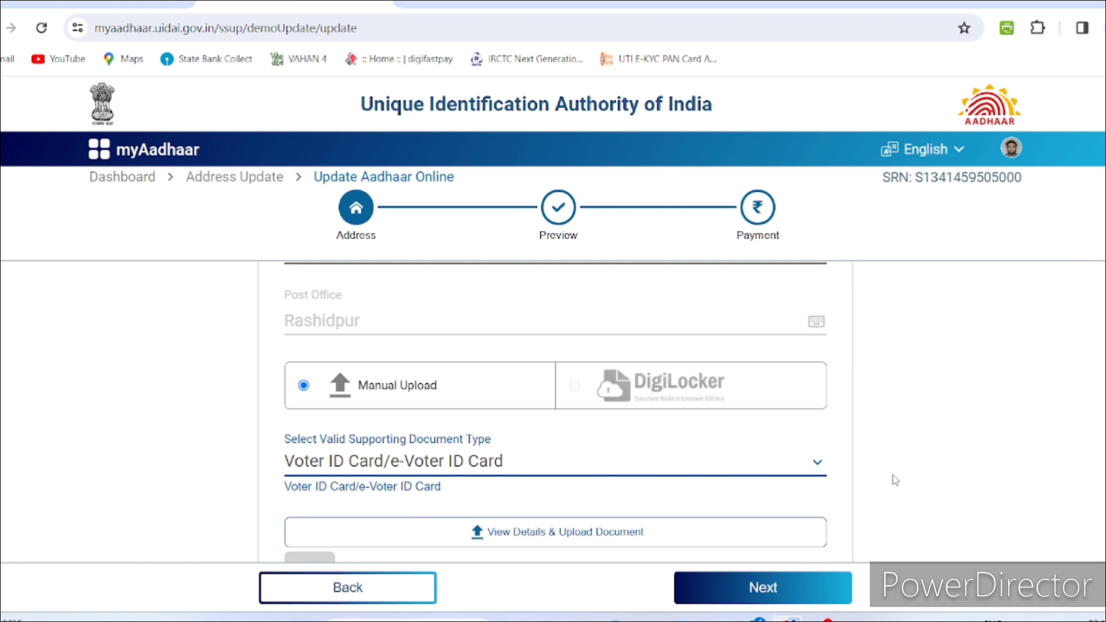
scroll(597, 478, down, 2)
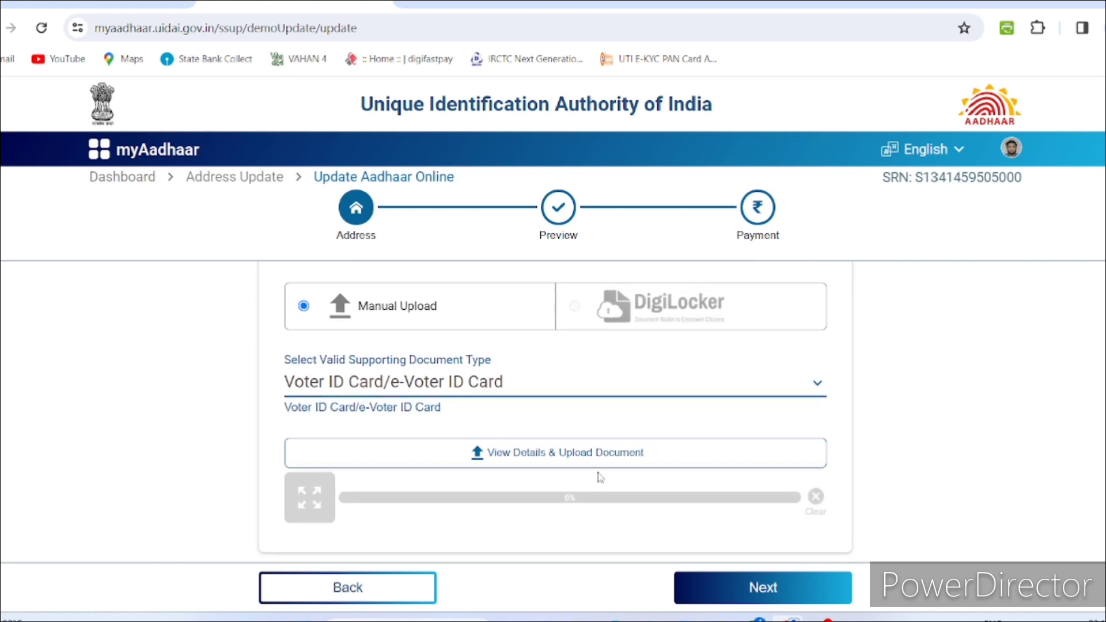
click(504, 458)
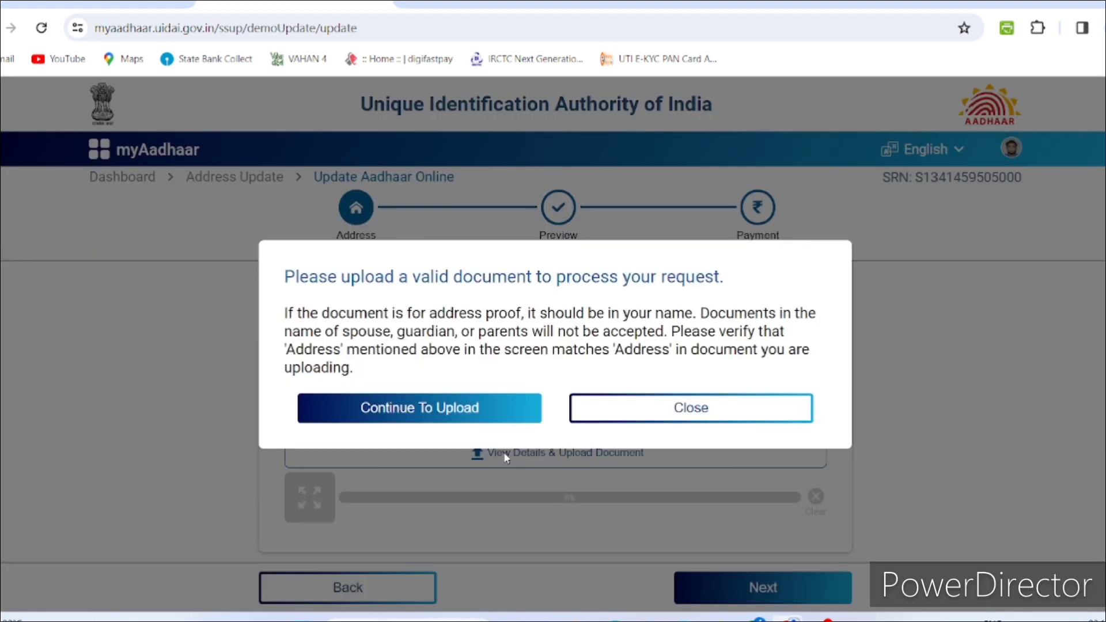
click(425, 409)
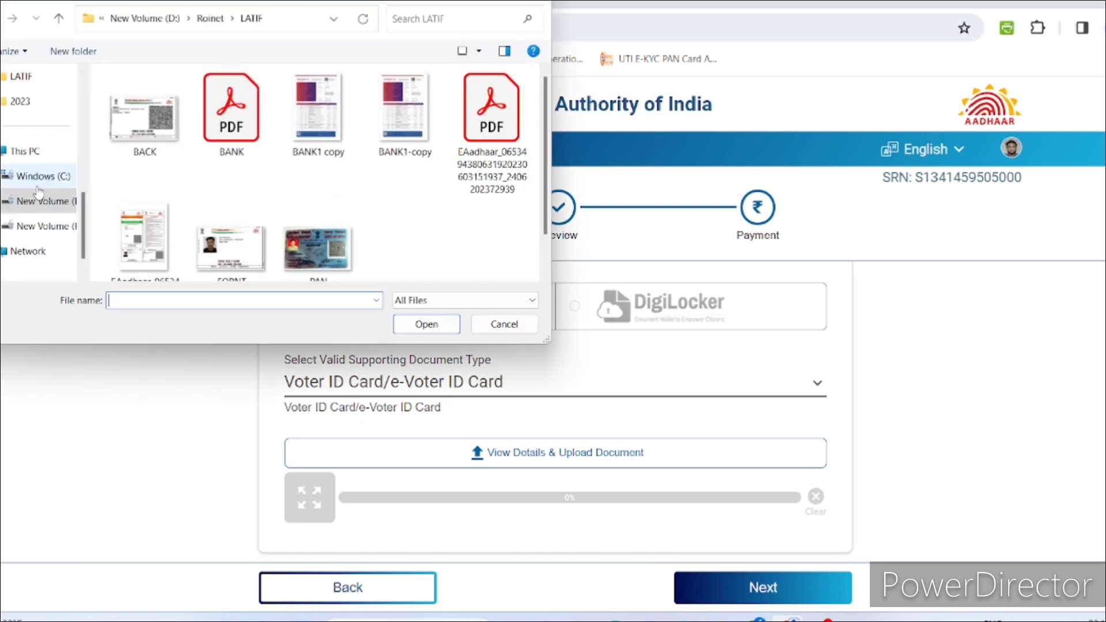
click(36, 175)
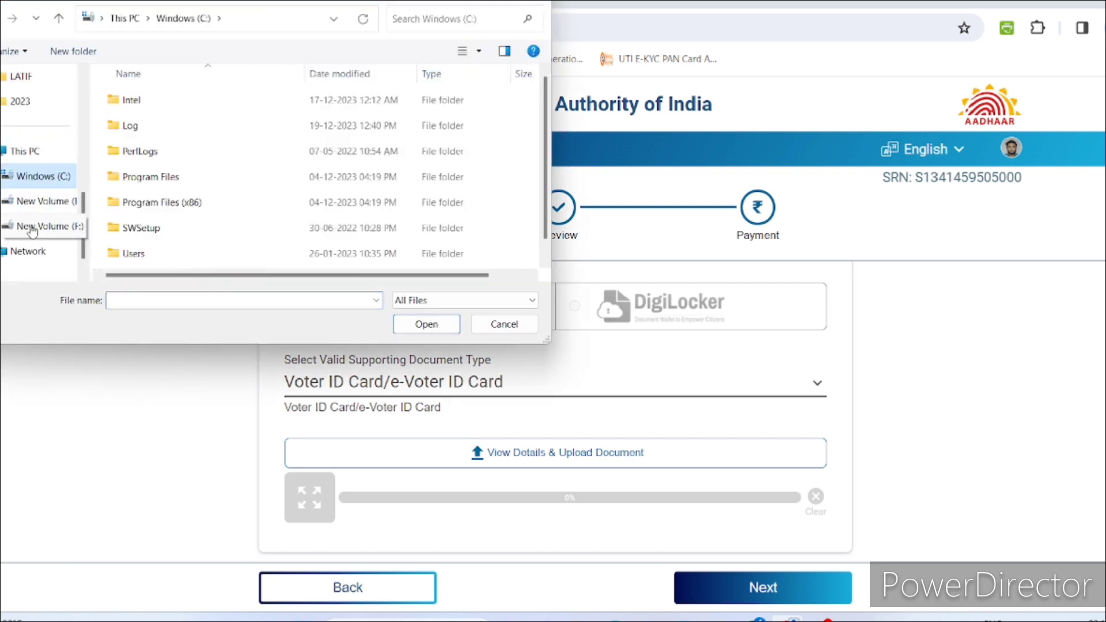
scroll(32, 230, down, 1)
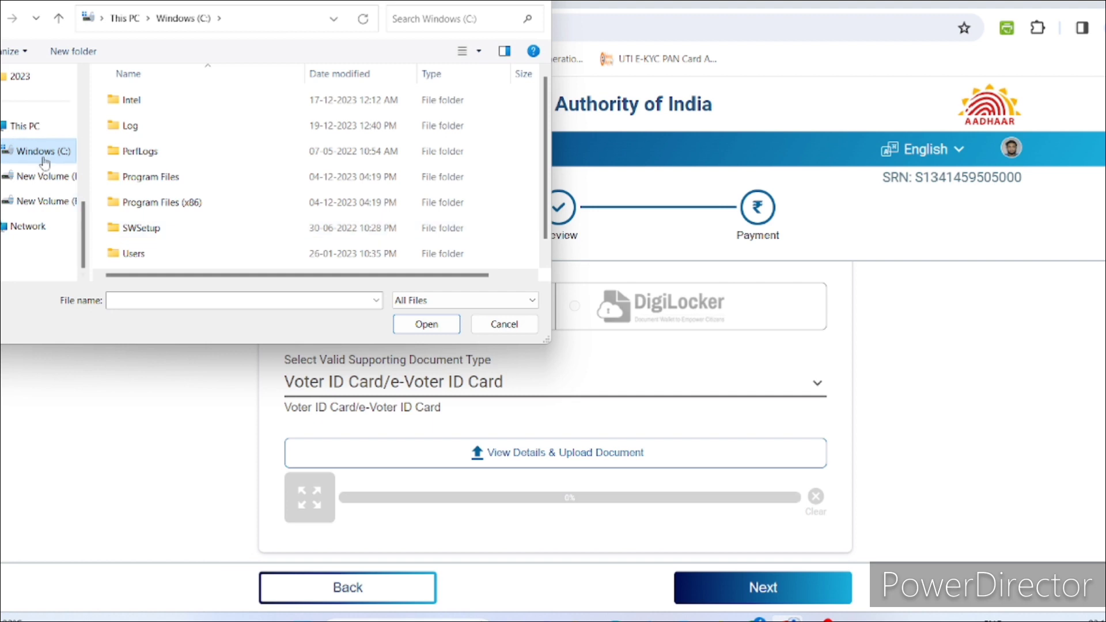
scroll(45, 163, up, 3)
click(36, 104)
click(207, 301)
text(ra)
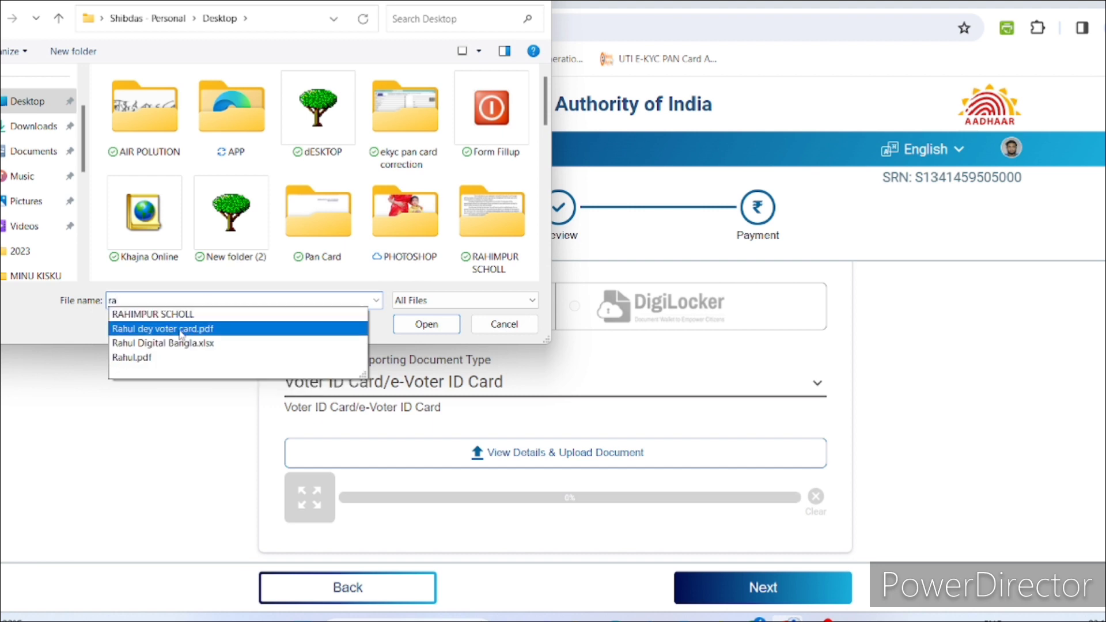
click(182, 328)
key(Return)
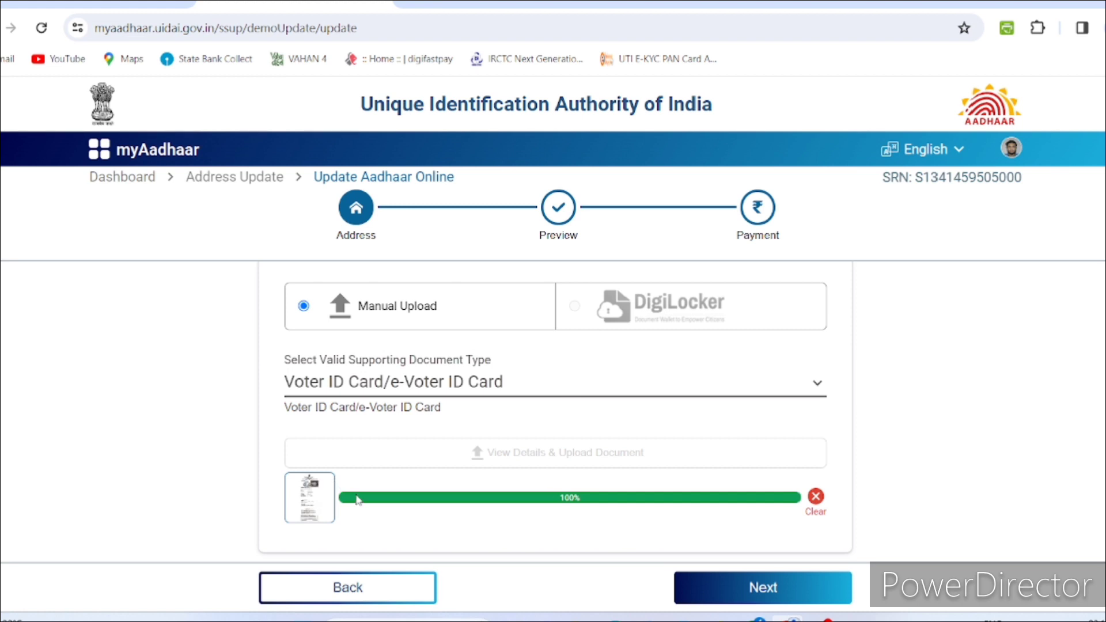
Check the uploaded voter card in its enlarged view, close it and proceed to the Preview stage
click(315, 496)
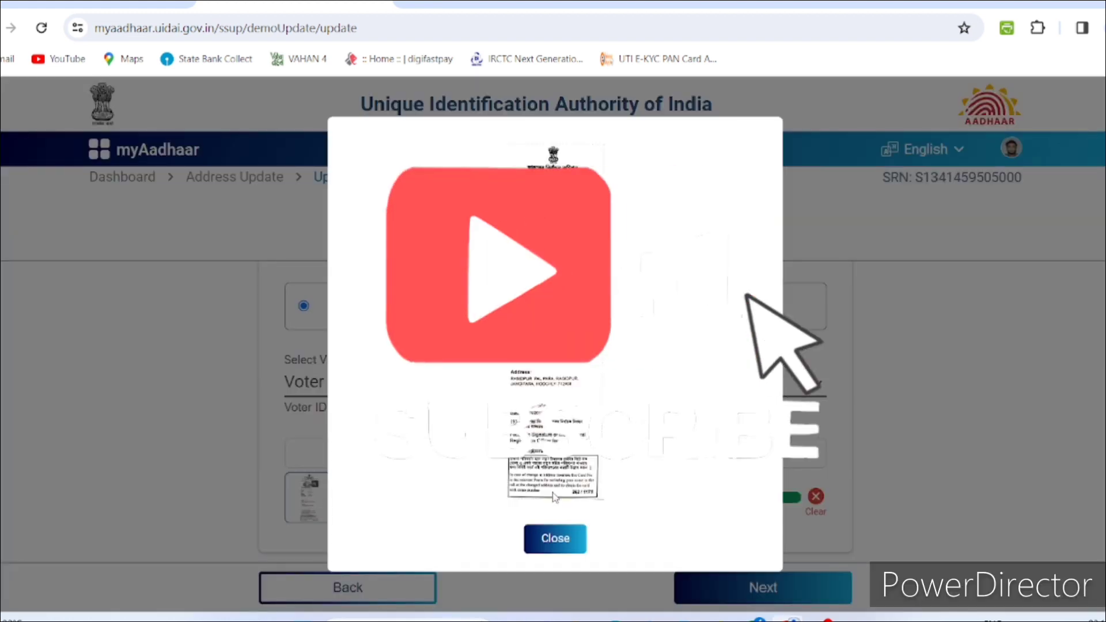
click(554, 539)
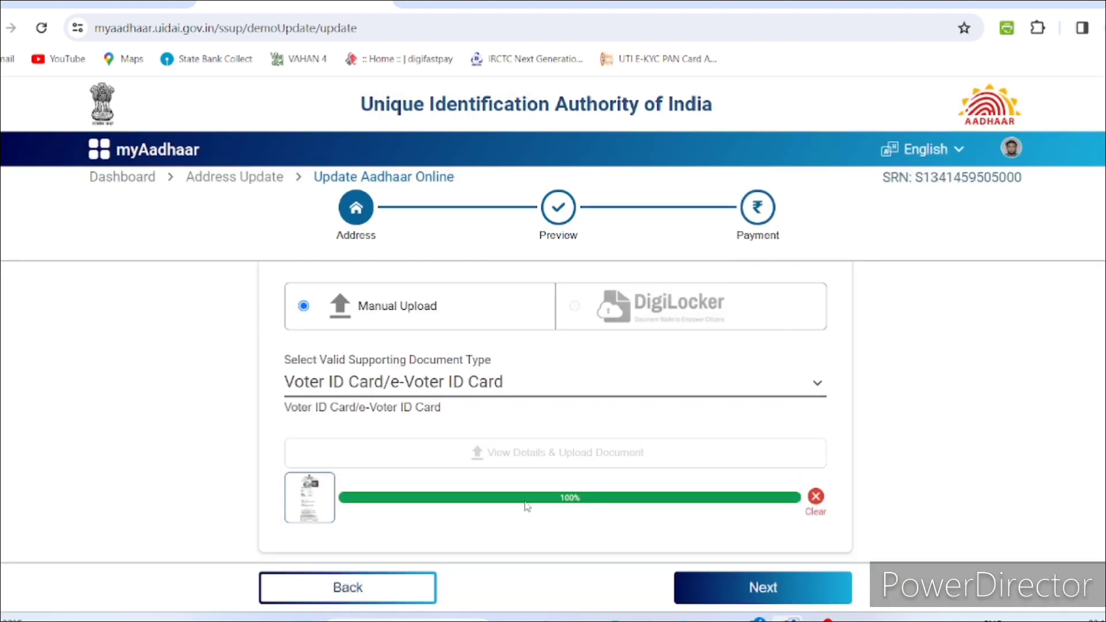
scroll(525, 505, down, 1)
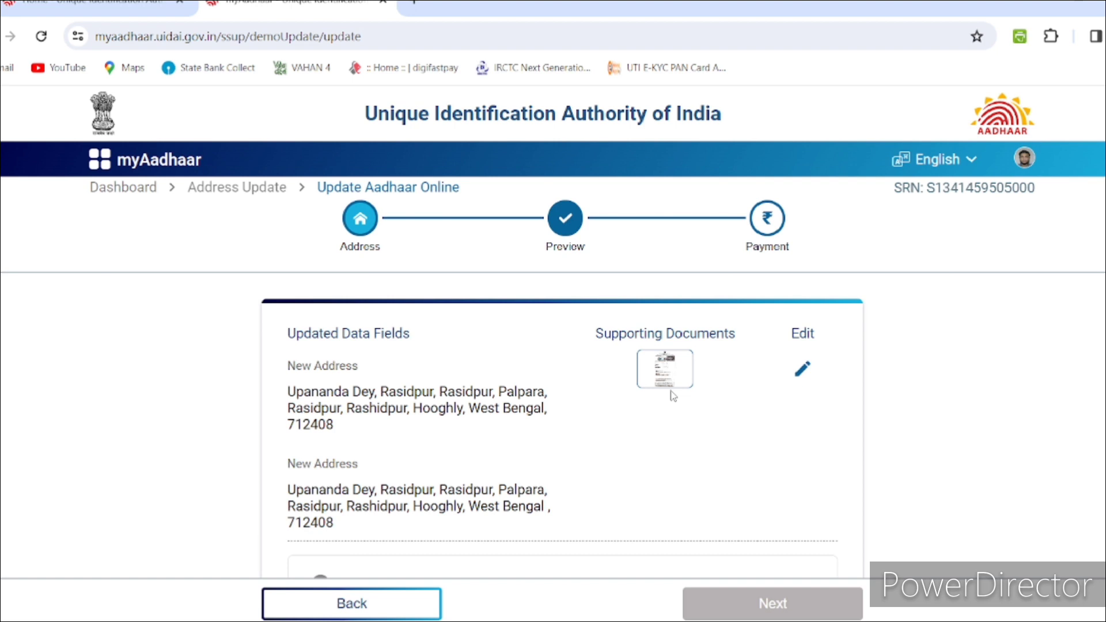
Allow UIDAI to correct transliteration inaccuracies and confirm that the instructions were read and the information is true
scroll(503, 474, down, 3)
click(441, 442)
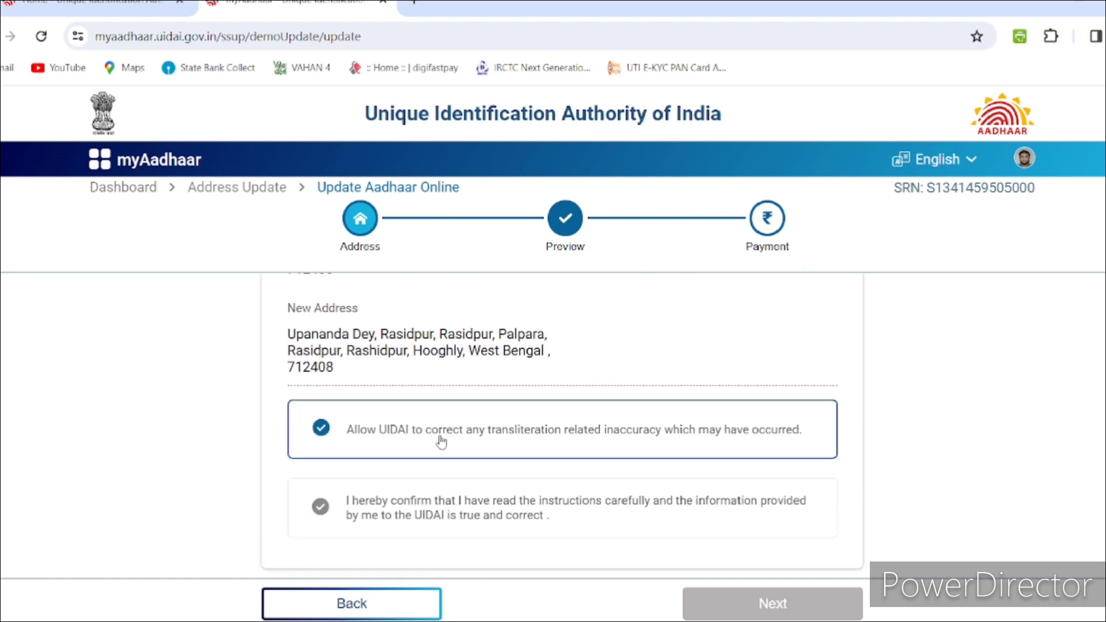
click(426, 508)
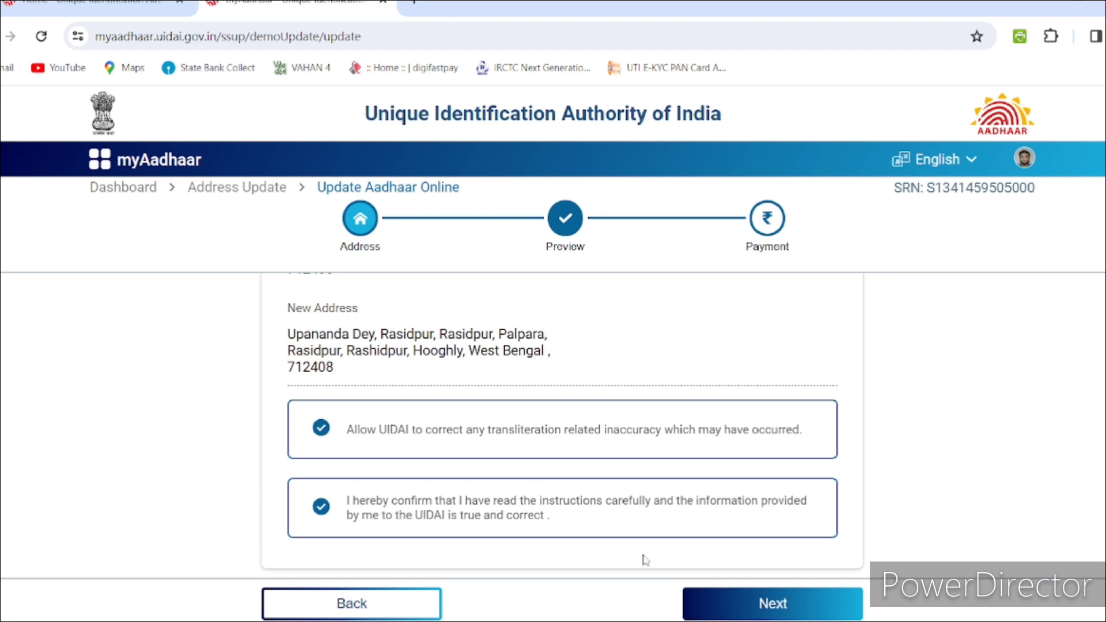
Check the supporting document from the preview page once more and proceed to the Payment stage
scroll(685, 401, up, 3)
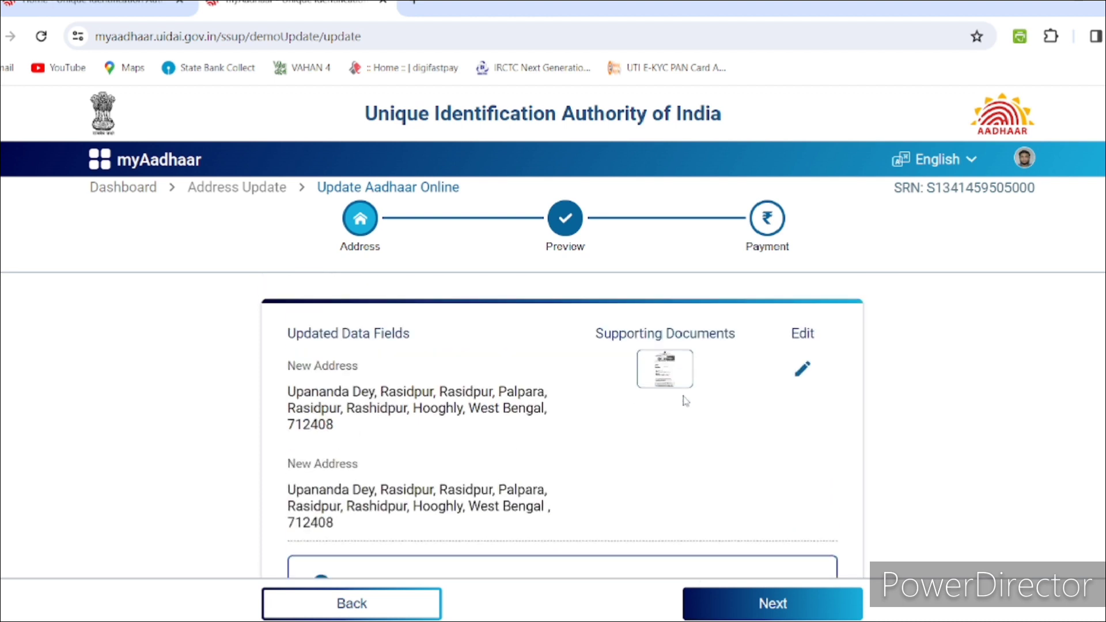
click(664, 371)
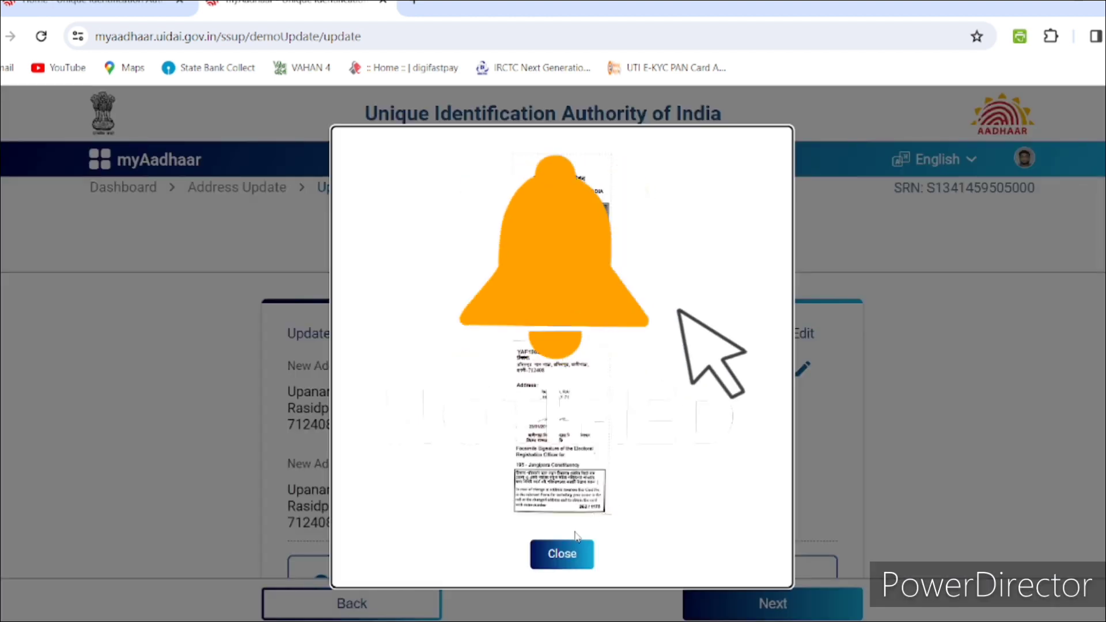
click(561, 553)
scroll(669, 497, down, 3)
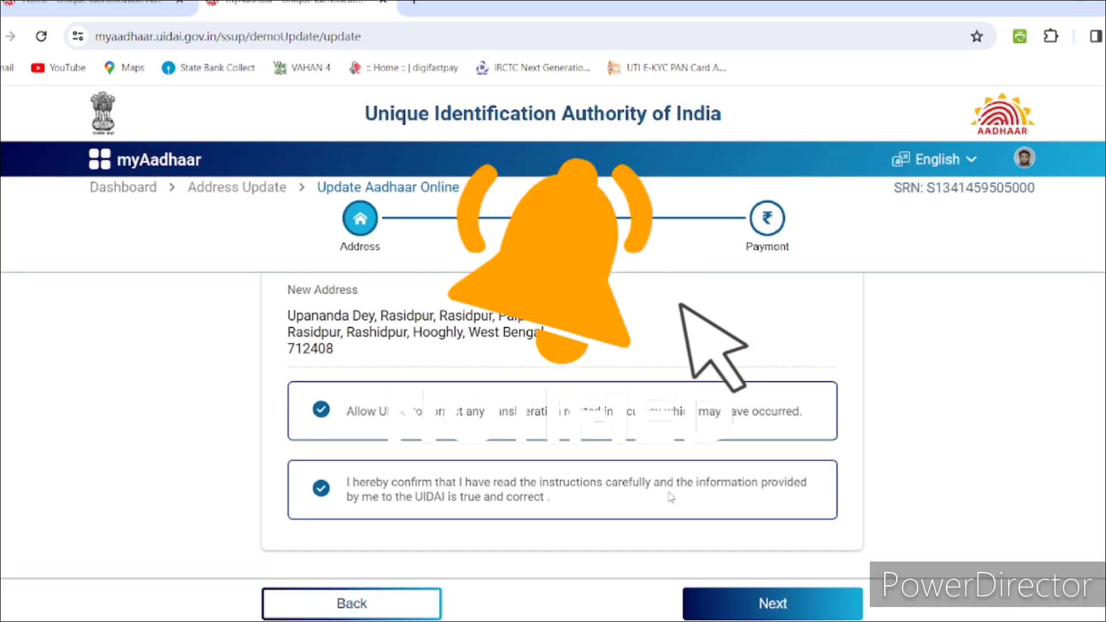
click(773, 604)
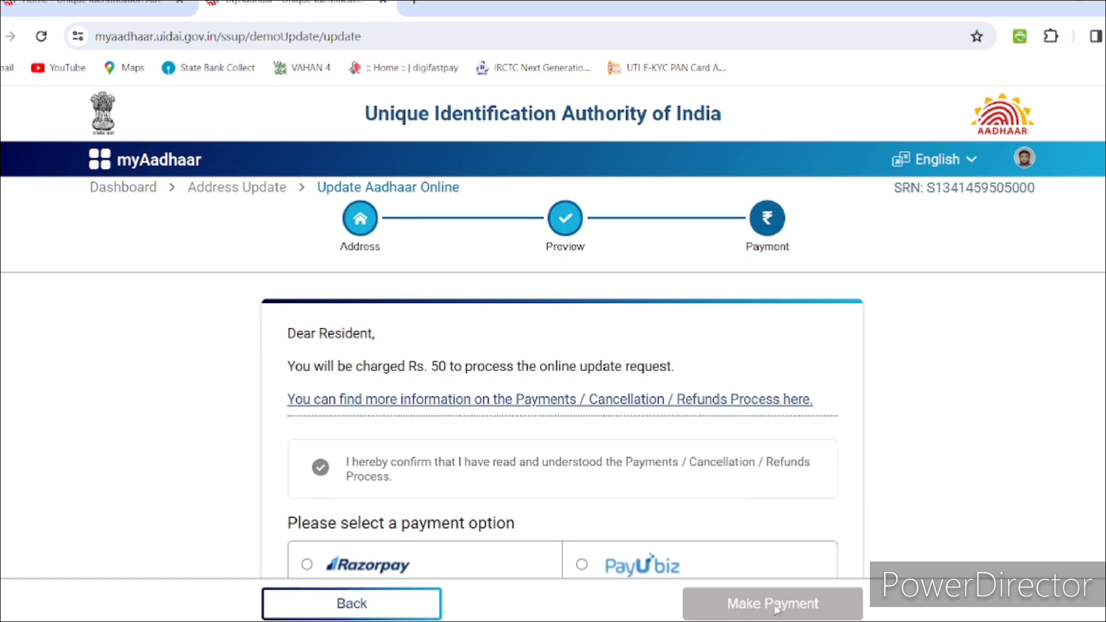
Accept the Payments / Cancellation / Refunds declaration, select PayUbiz as the payment option and proceed to payment
click(519, 464)
scroll(584, 484, down, 1)
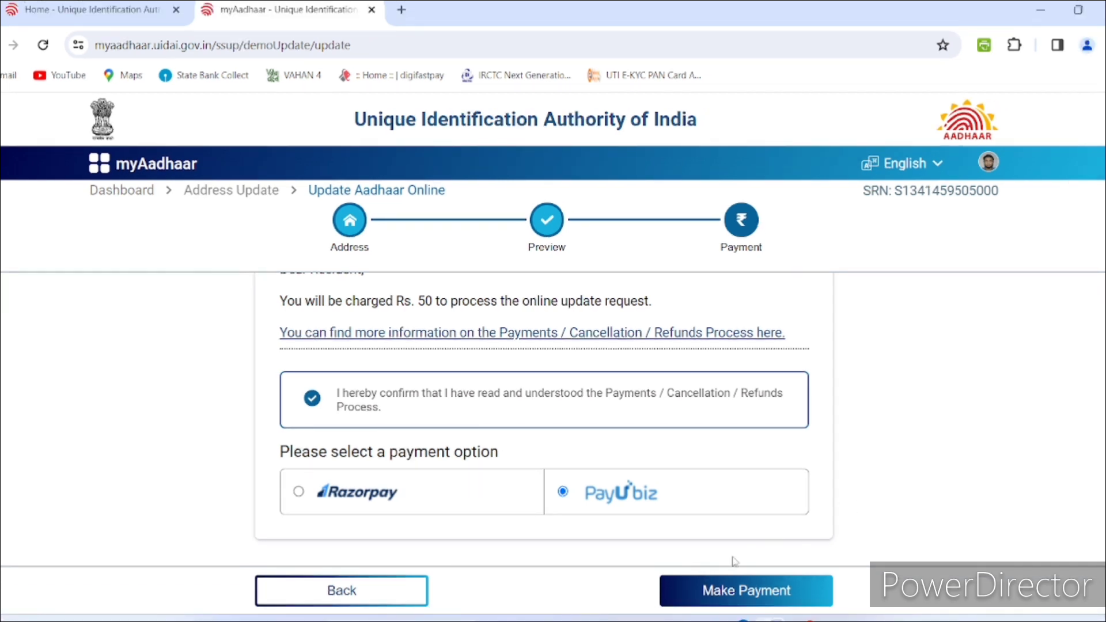
click(718, 593)
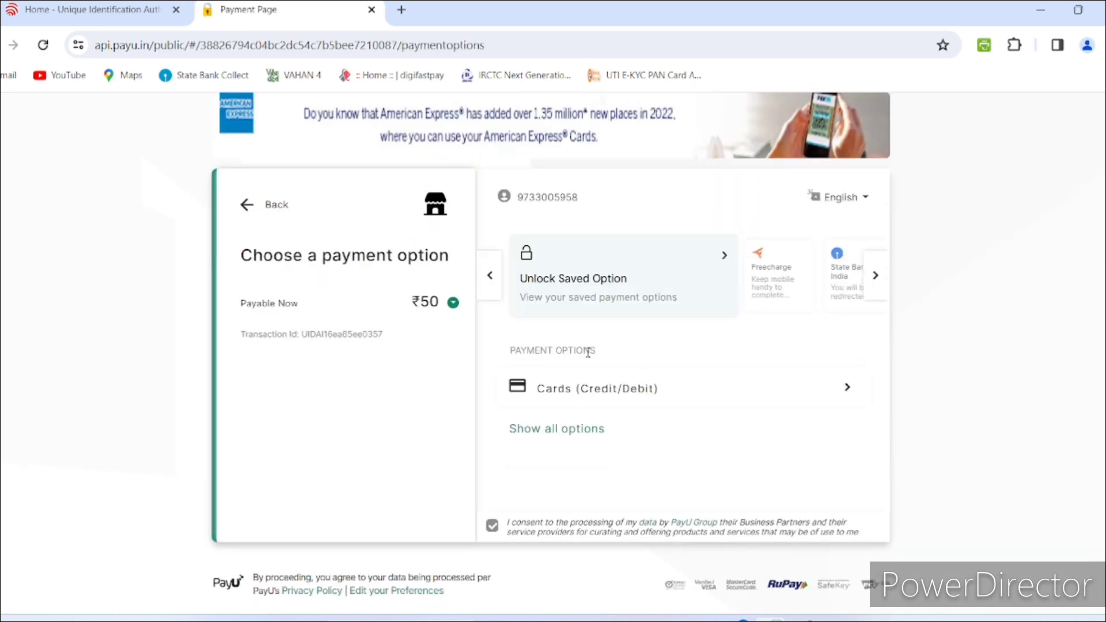
Show all payment options on the payment page and choose PhonePe under UPI
click(586, 430)
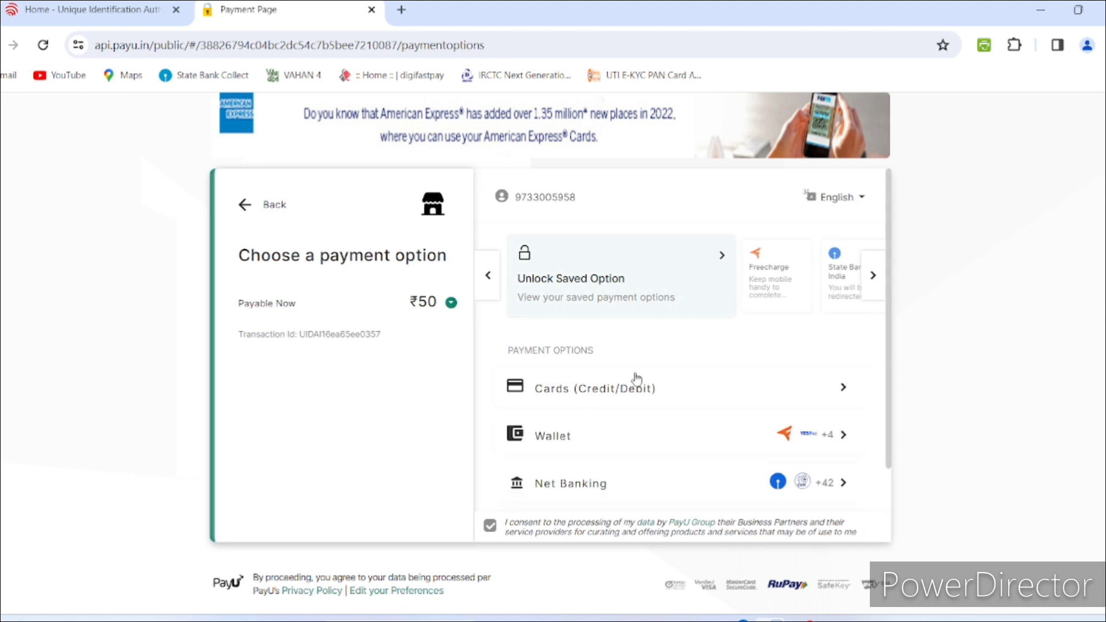
scroll(636, 379, down, 2)
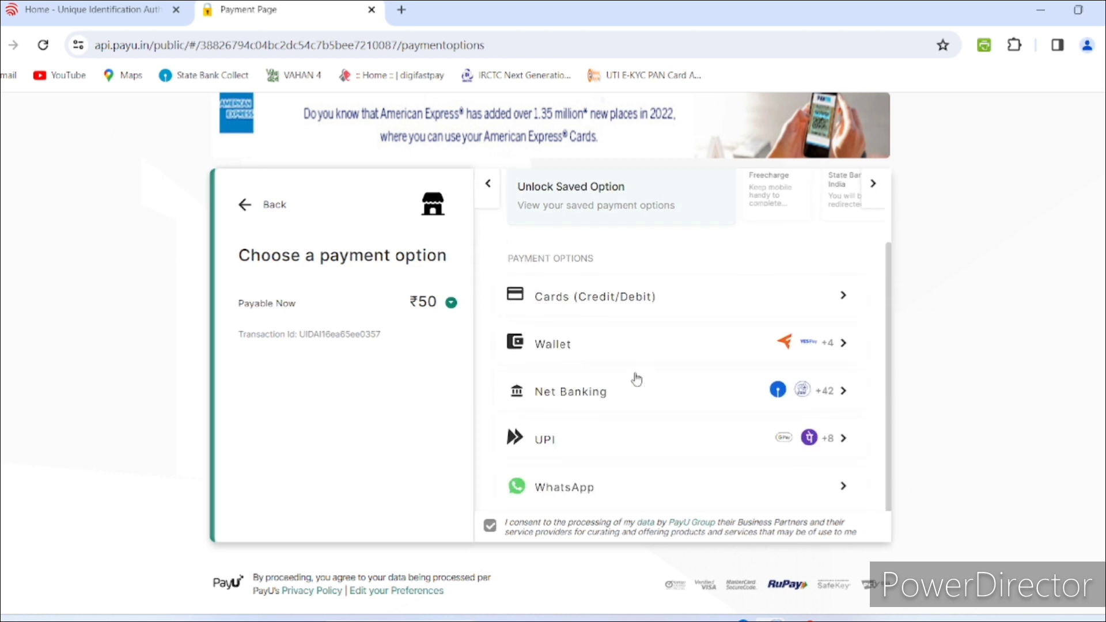
click(579, 451)
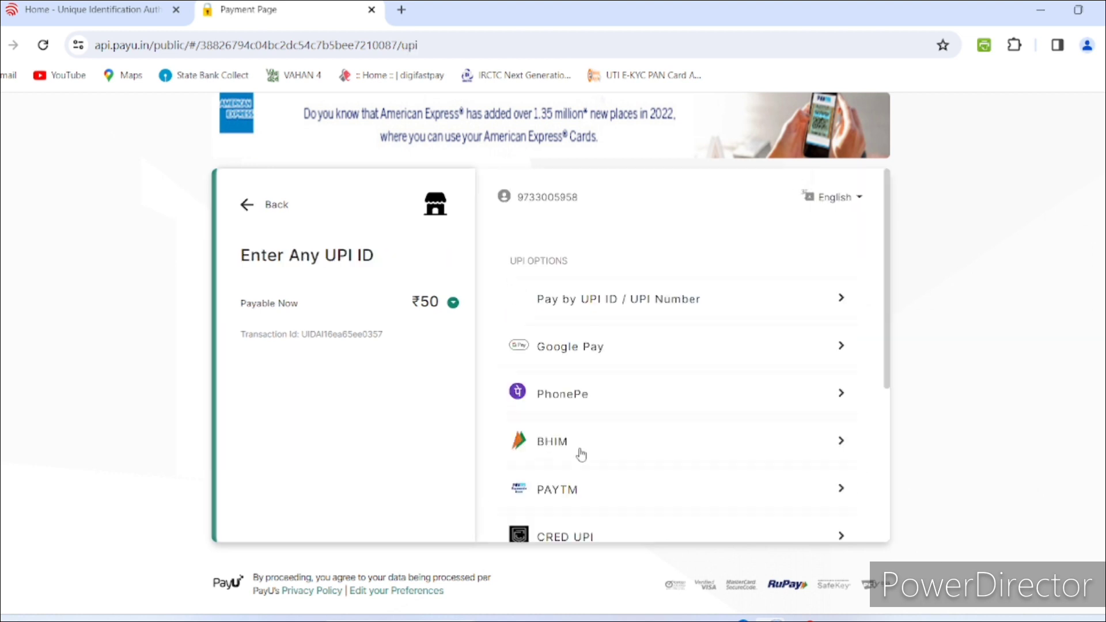
click(577, 395)
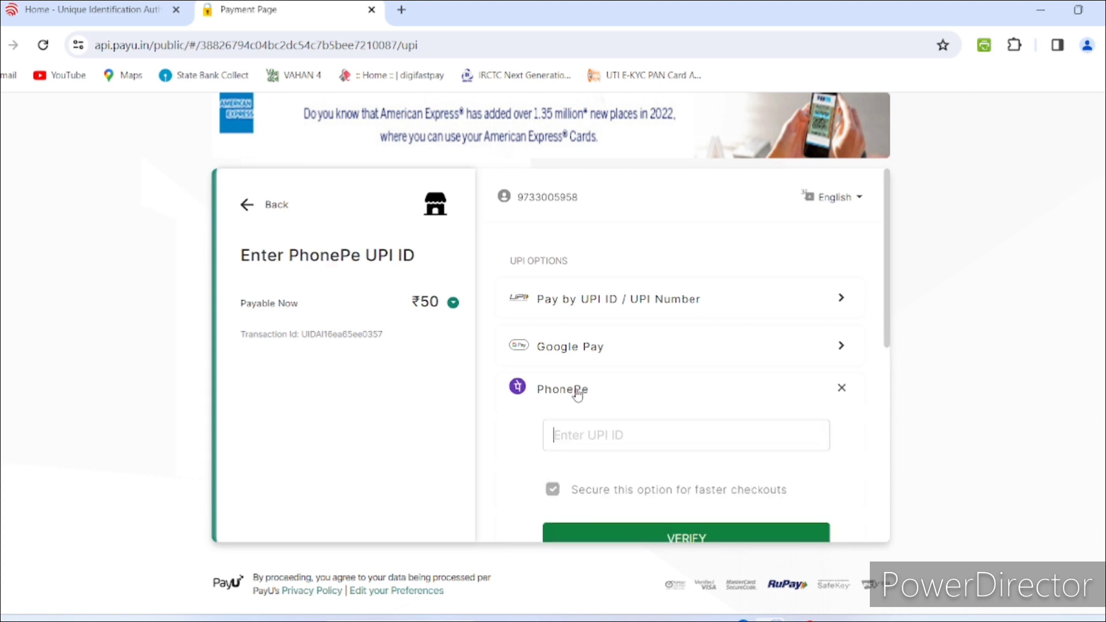
Enter the payer's PhonePe UPI ID for the ₹50 payment
click(574, 437)
text(62)
scroll(630, 473, down, 1)
scroll(647, 428, down, 1)
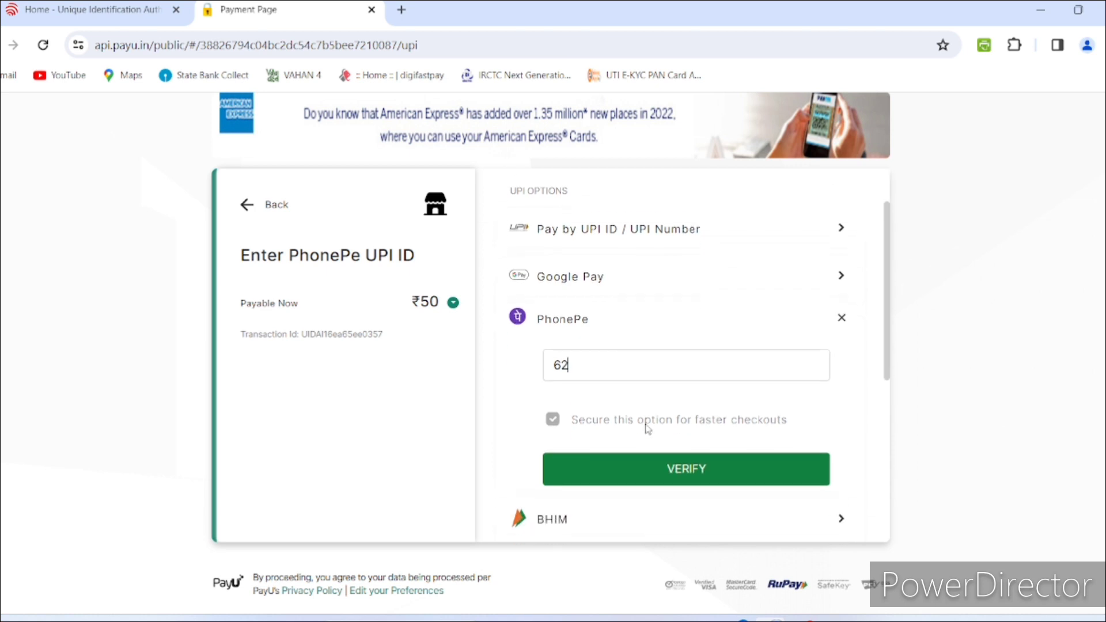
scroll(647, 429, up, 2)
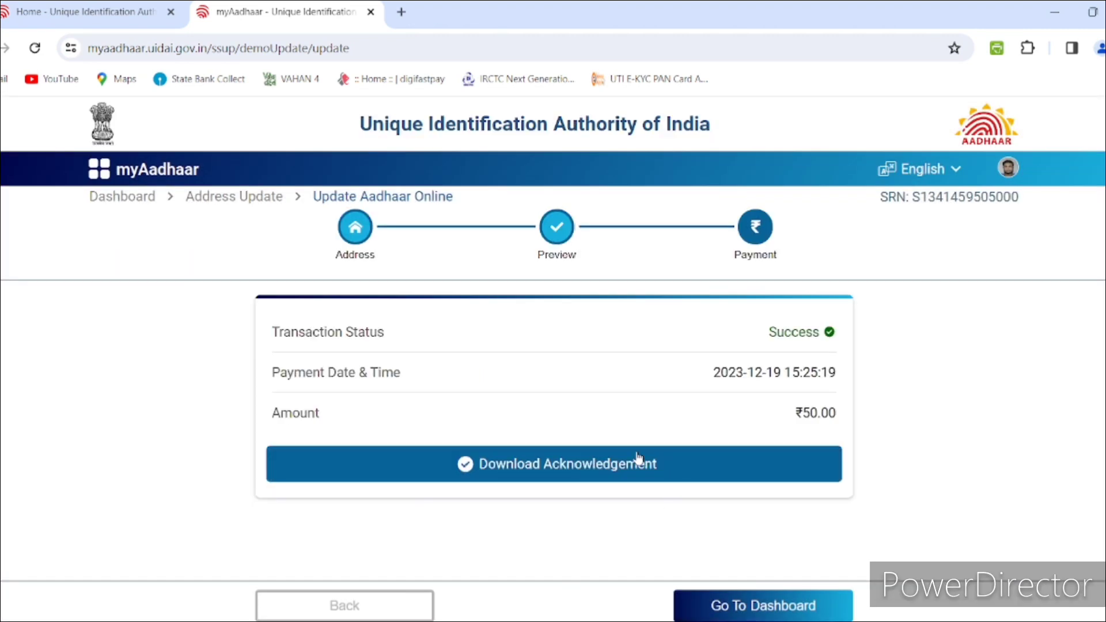
Download the acknowledgement for the paid request and open the slip PDF from the Downloads folder
click(617, 467)
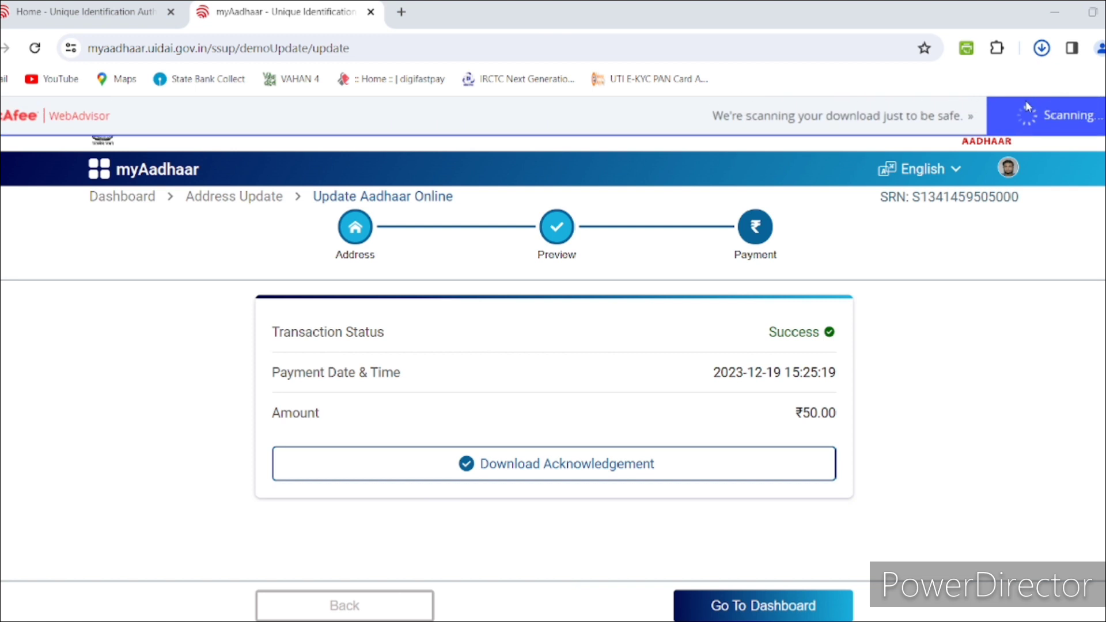
click(996, 87)
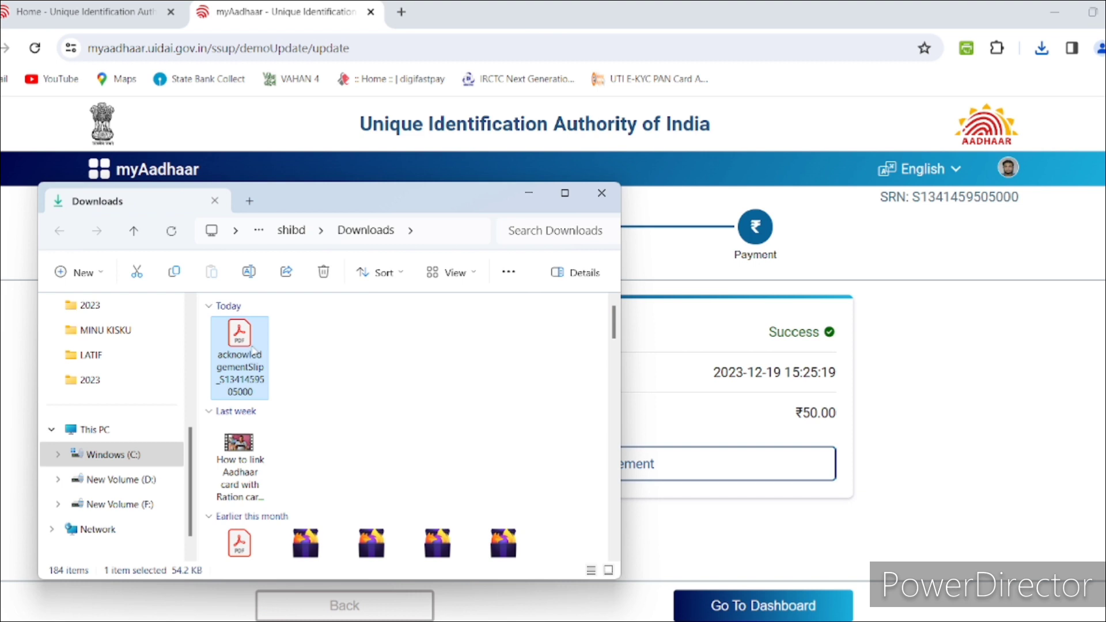
double_click(240, 345)
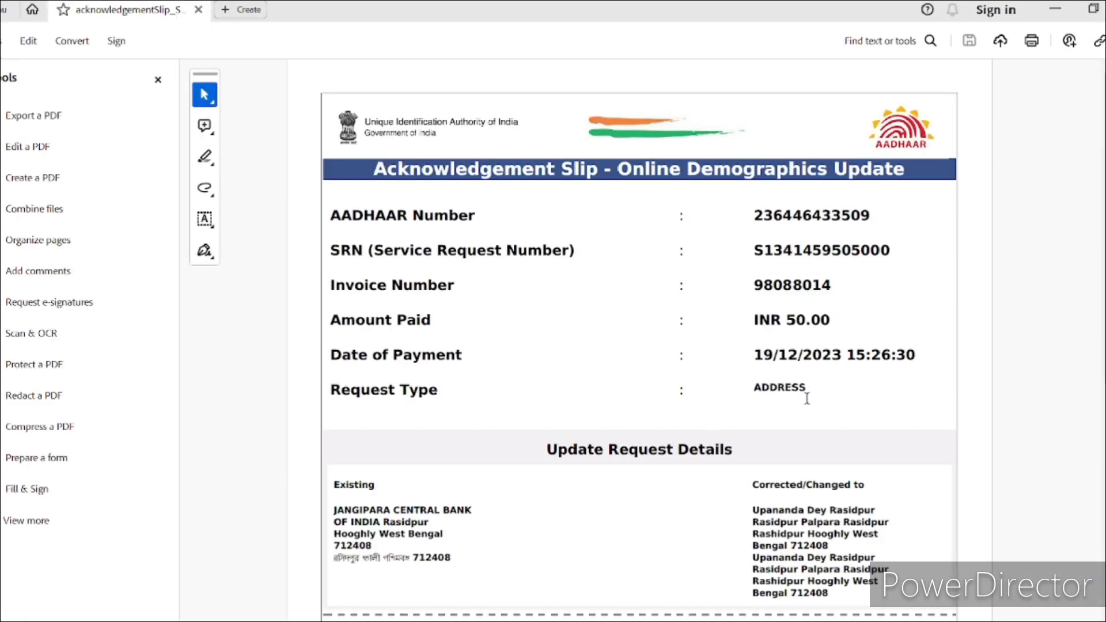
Review the acknowledgement slip's payment data, existing and corrected addresses, and receipt section
scroll(807, 398, down, 3)
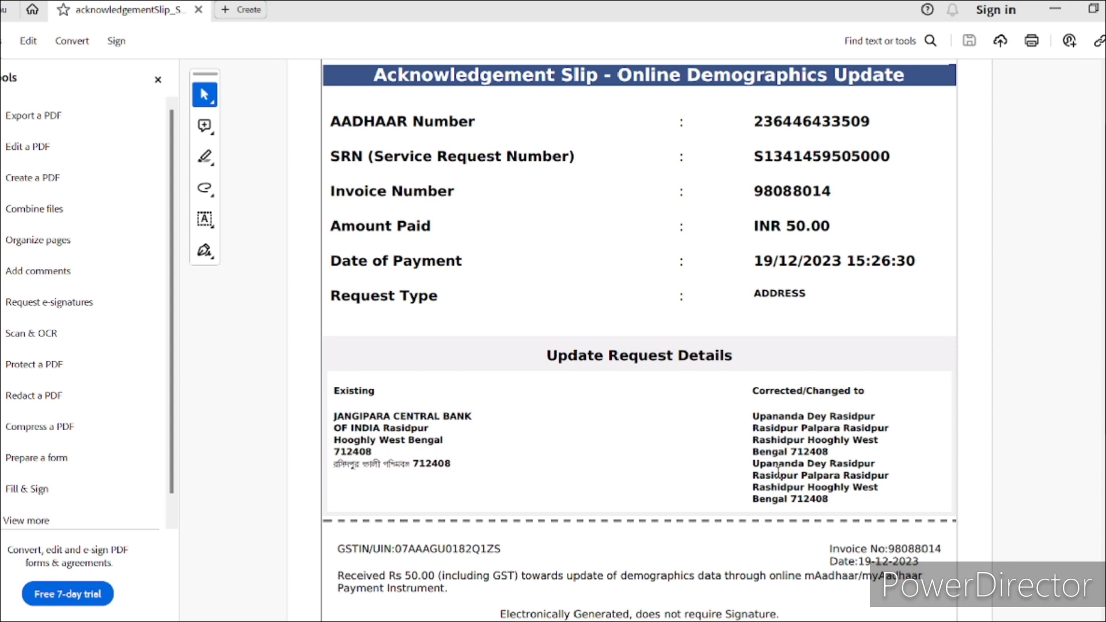
scroll(743, 389, up, 3)
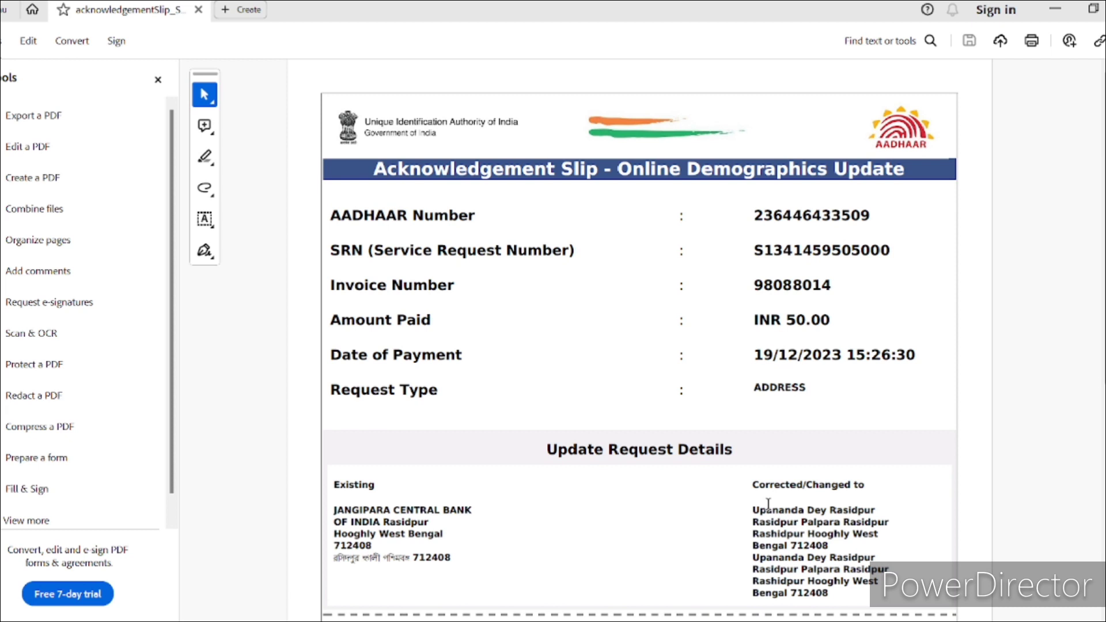
key(ctrl+a)
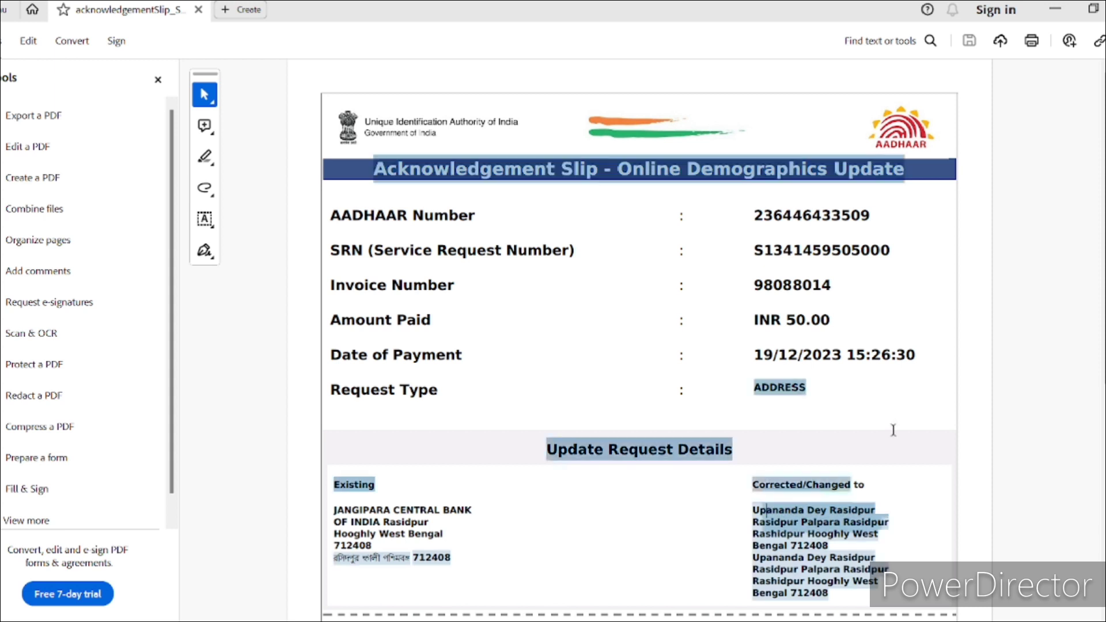
click(915, 256)
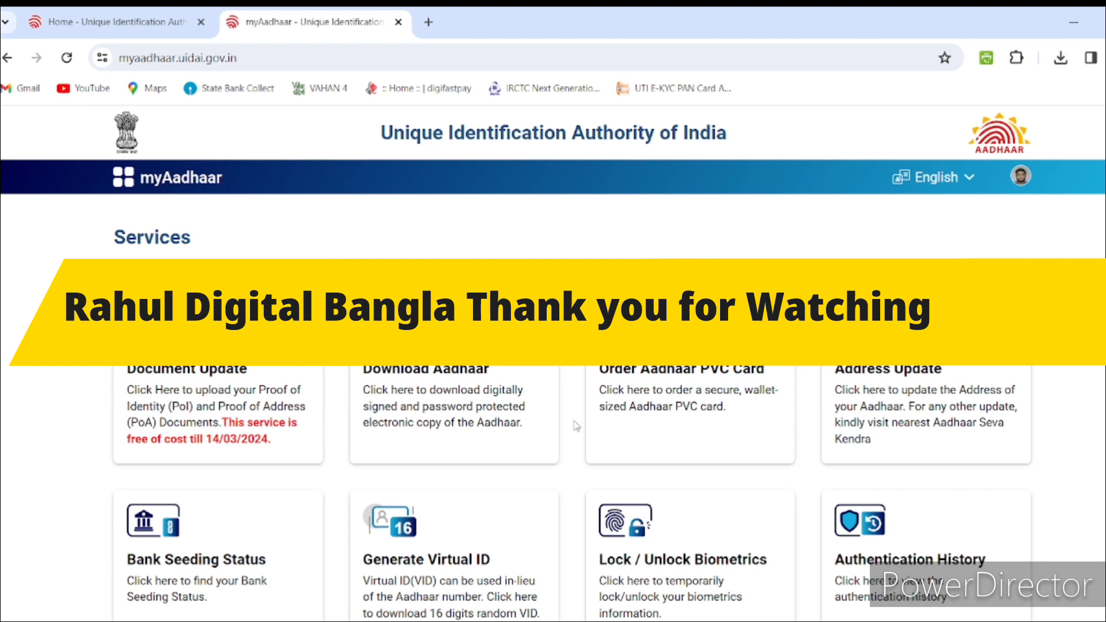
scroll(574, 426, down, 8)
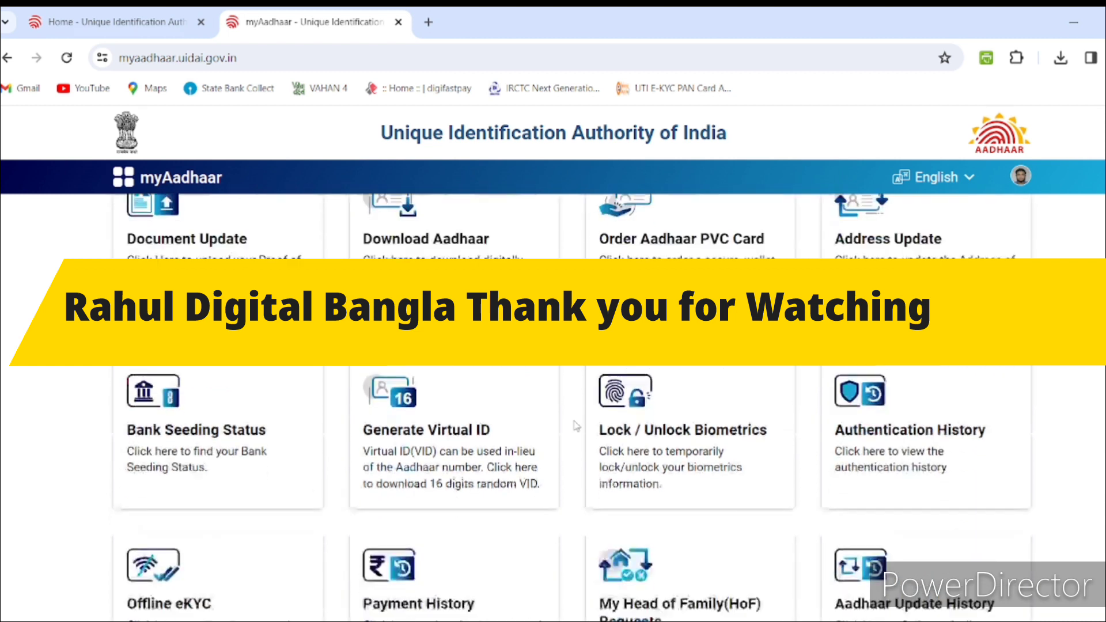